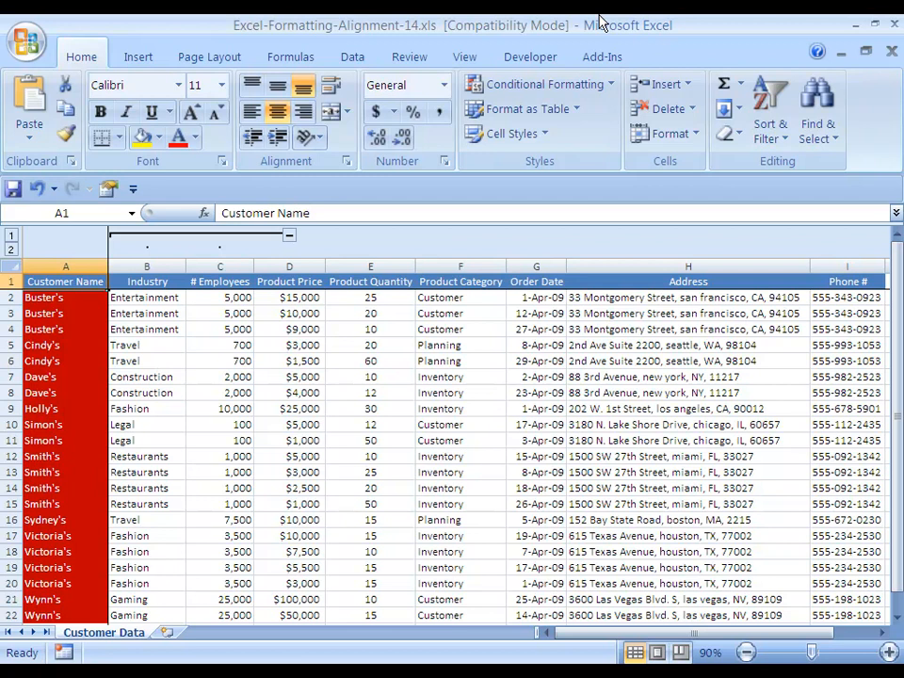
key(ctrl+1)
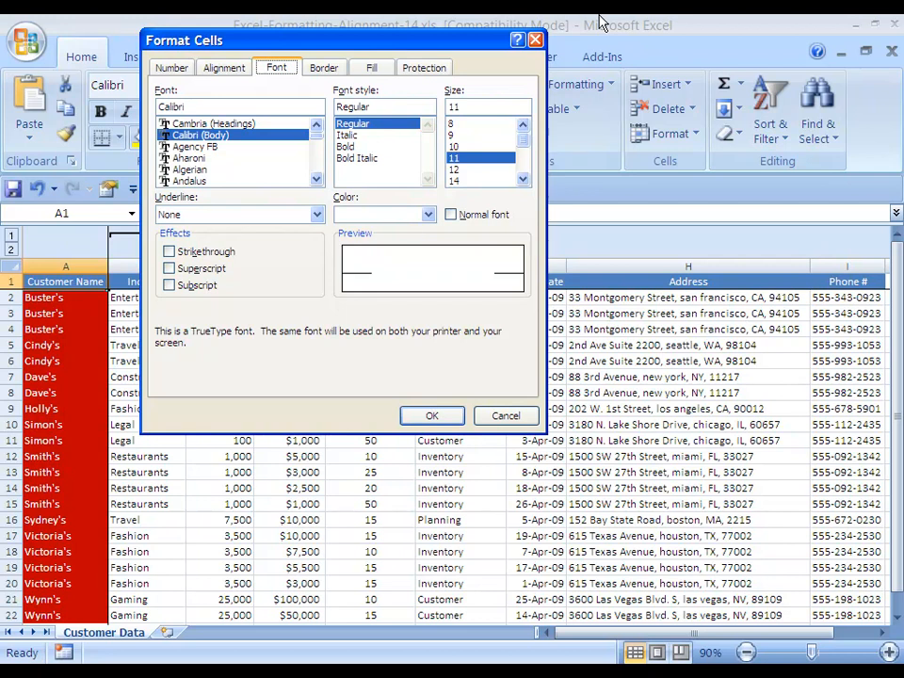
key(Escape)
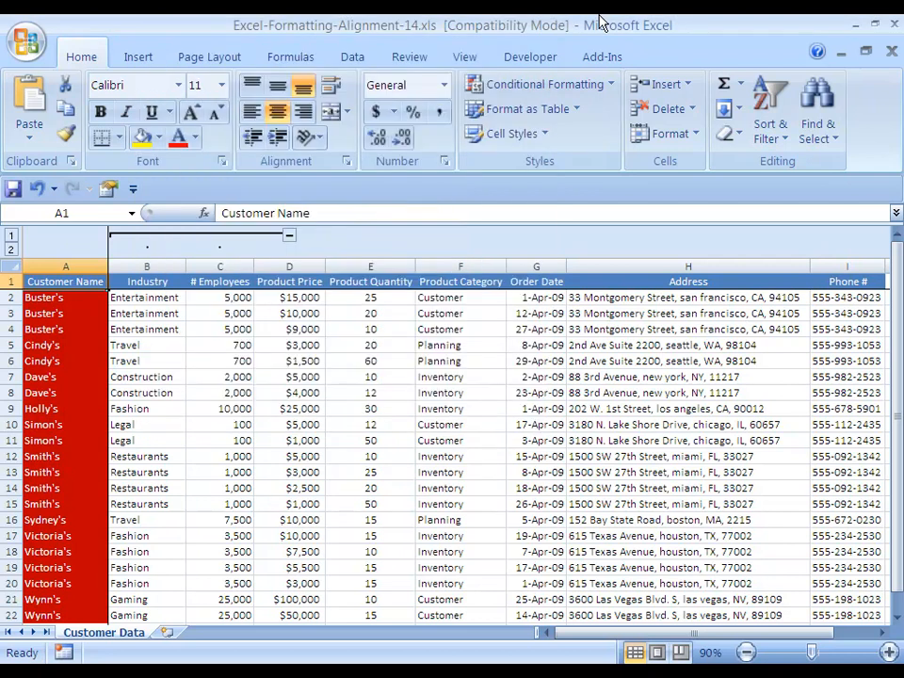
key(alt+h)
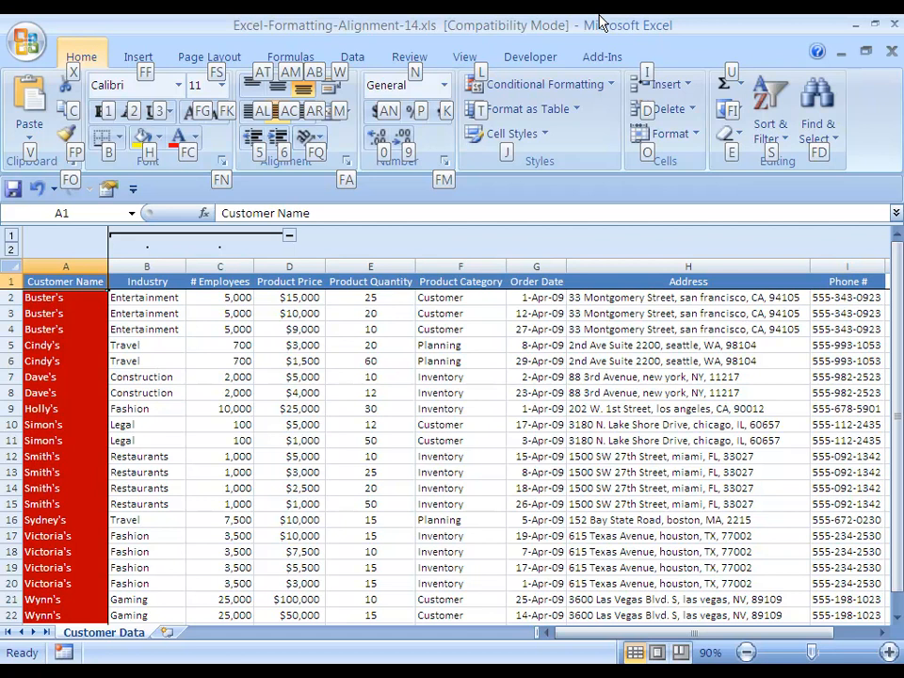
key(alt)
key(Right)
key(Left)
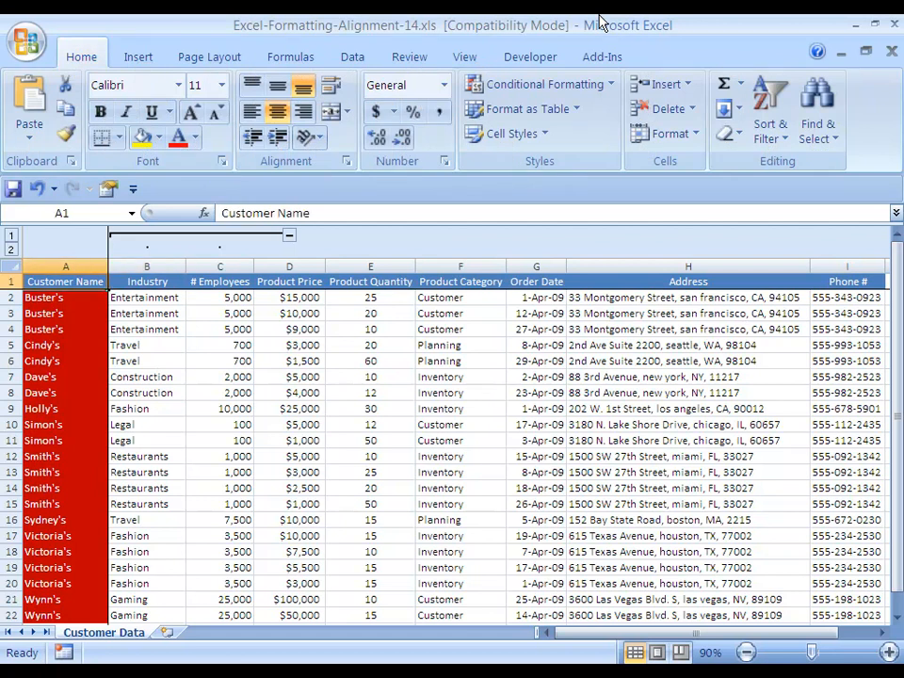
Examine the font, font style, size, underline and color choices in the Format Cells font settings for cell A1.
key(ctrl+1)
key(f)
key(f)
key(Tab)
key(Down)
key(Up)
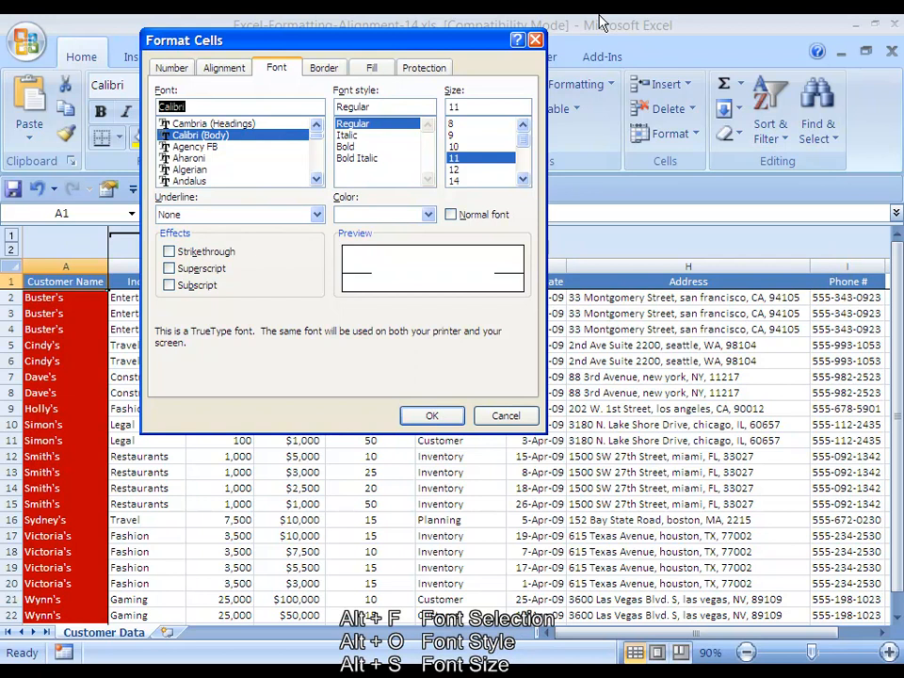
key(alt+o)
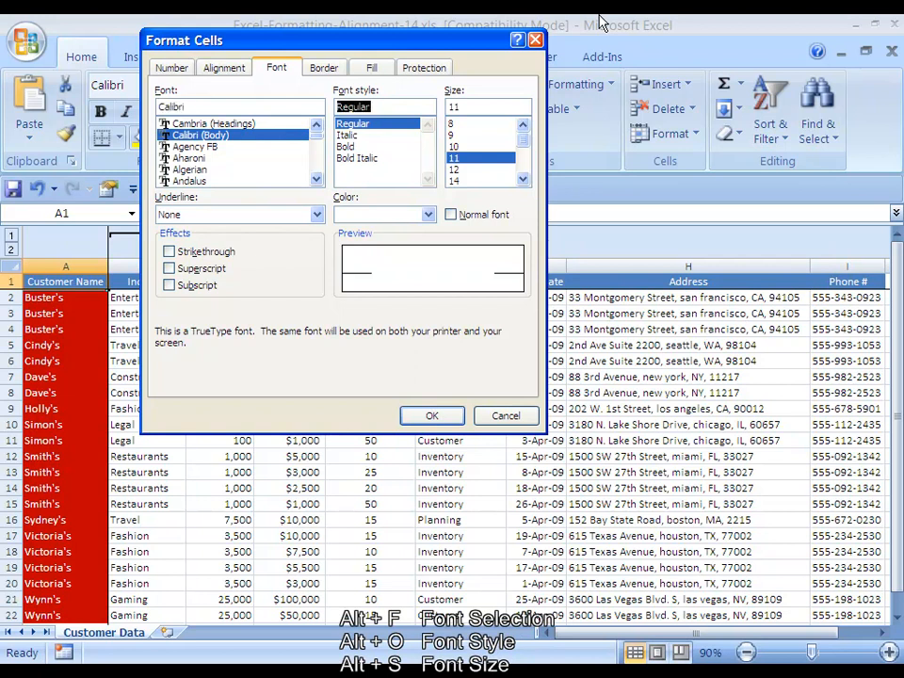
key(alt+s)
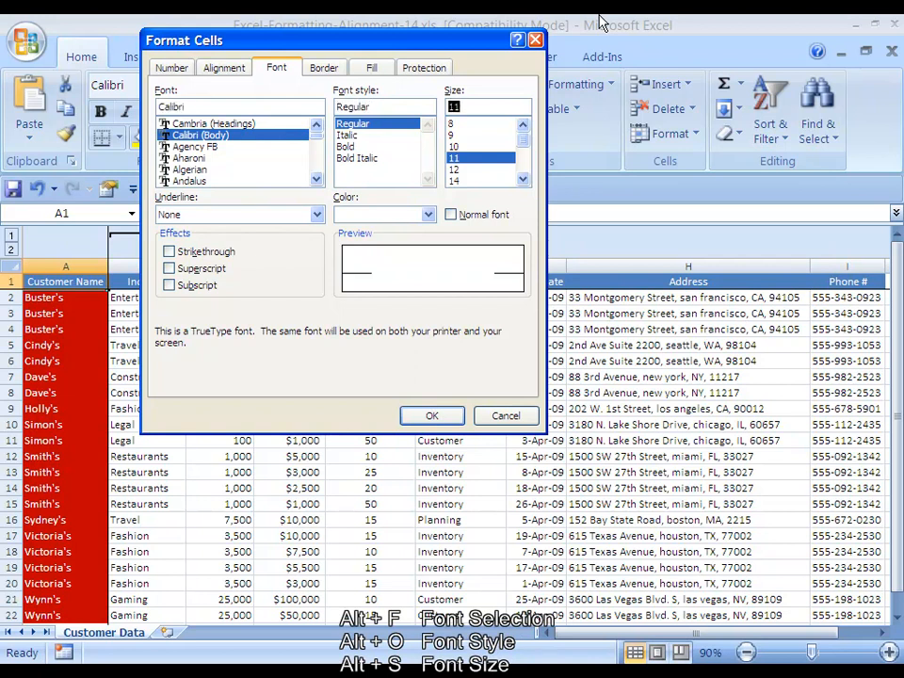
key(alt+k)
key(alt+u)
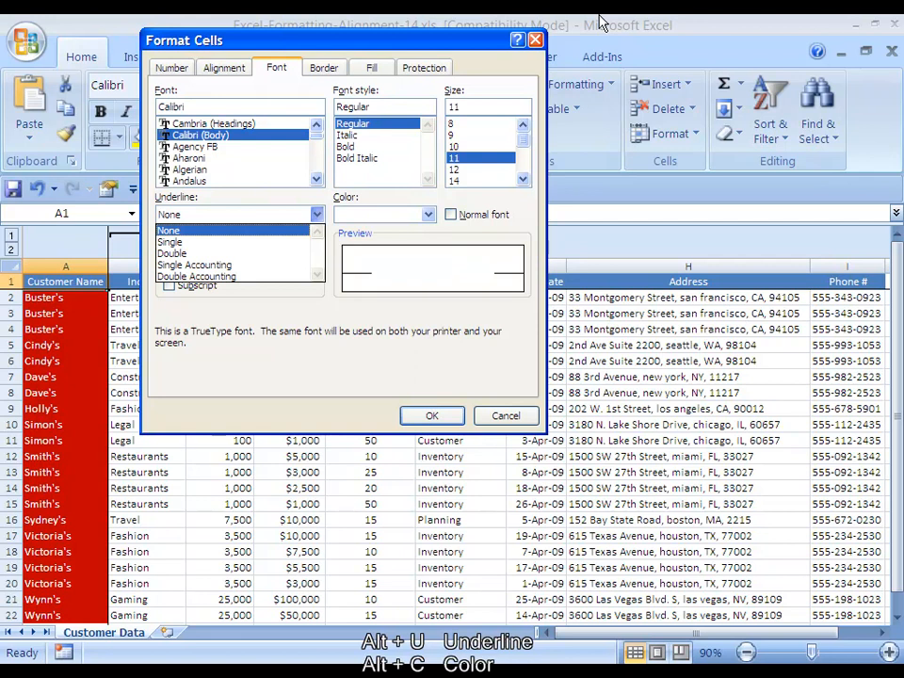
key(alt+c)
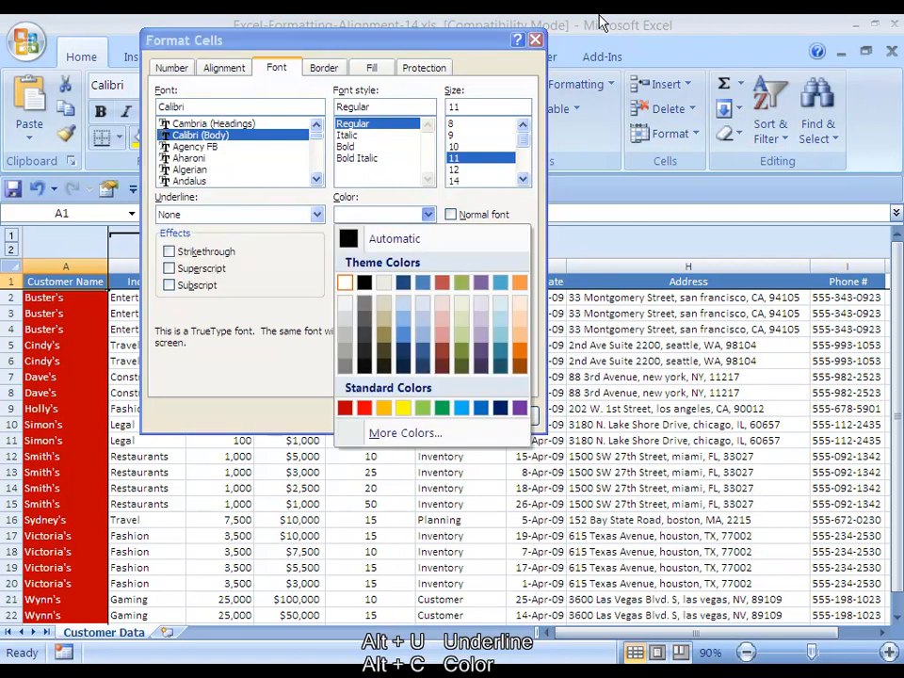
key(Escape)
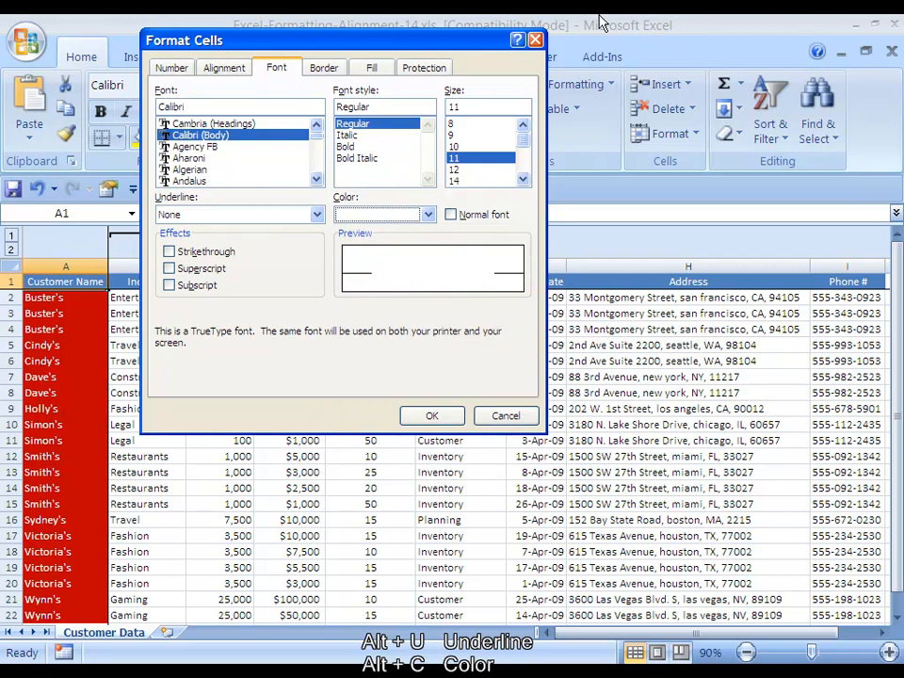
Try the strikethrough, superscript and subscript effects on cell A1 one after another, clear each, and cancel the Format Cells dialog.
key(alt+k)
key(alt+k)
key(alt+e)
key(alt+e)
key(alt+b)
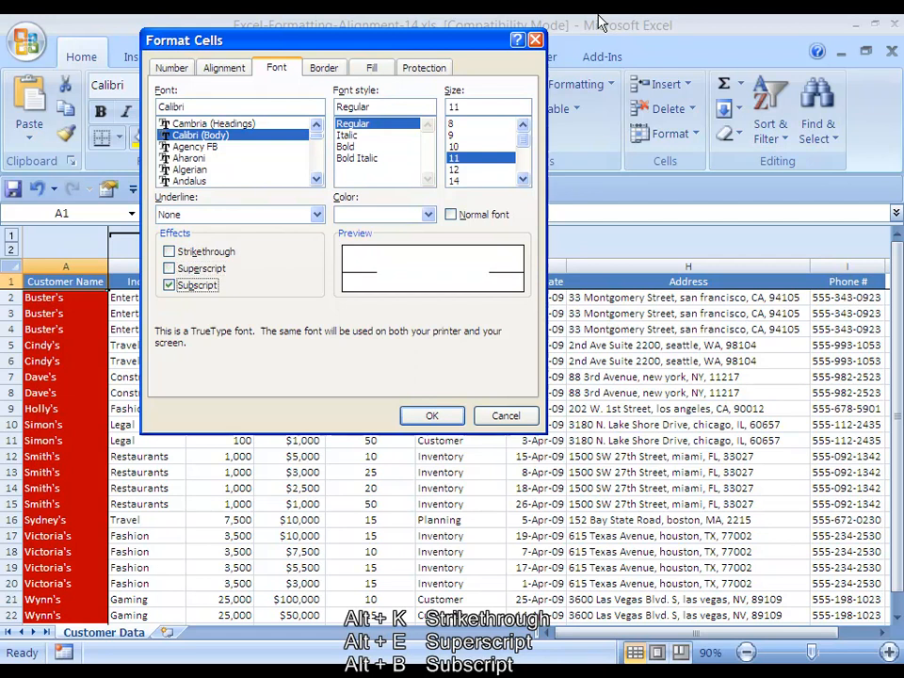
key(alt+b)
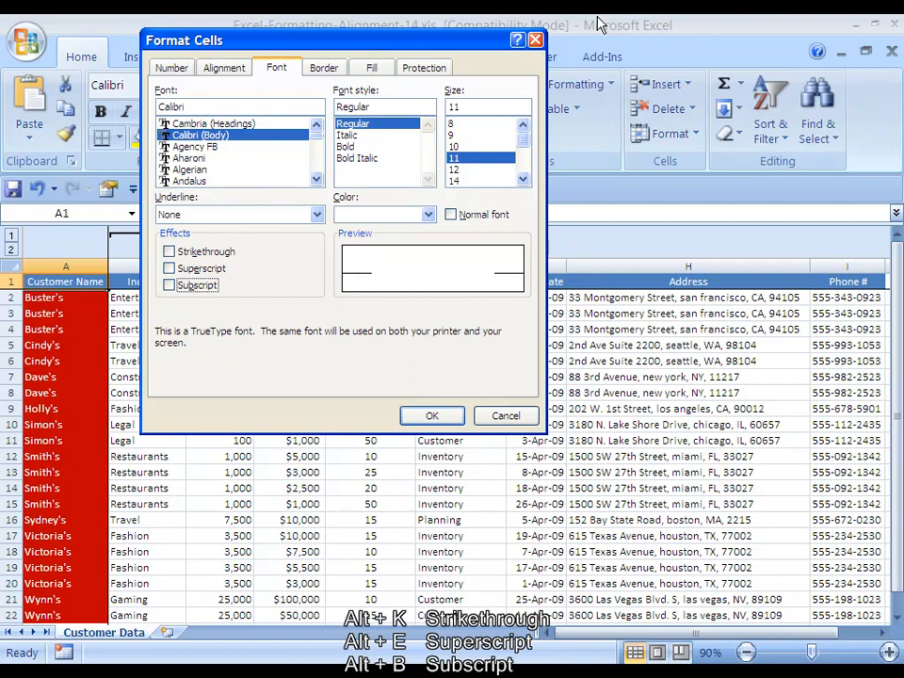
key(Escape)
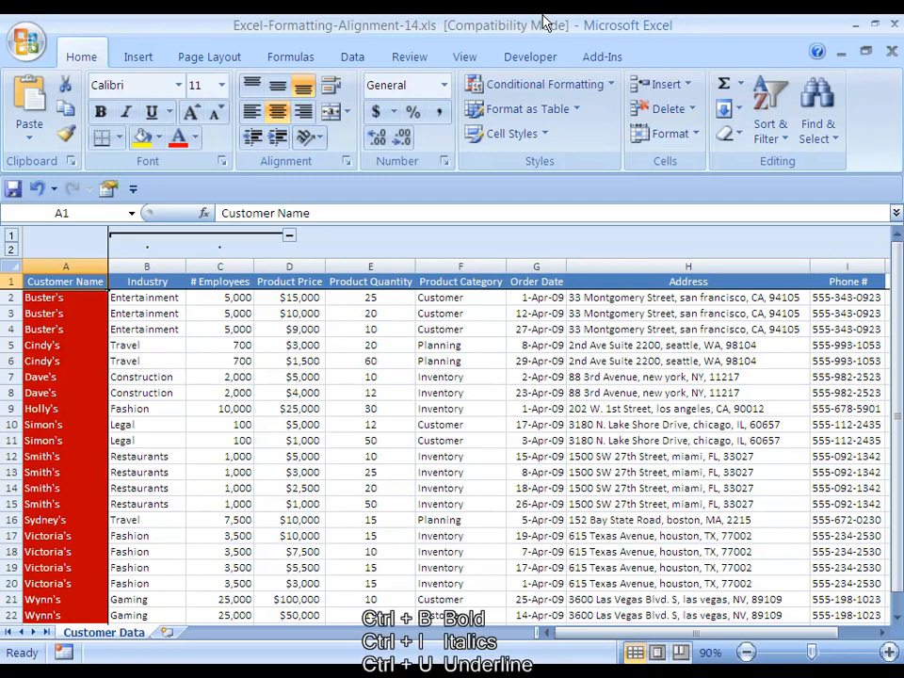
Turn bold, underline and italic on and off in turn for the Customer Name header in A1.
key(ctrl+b)
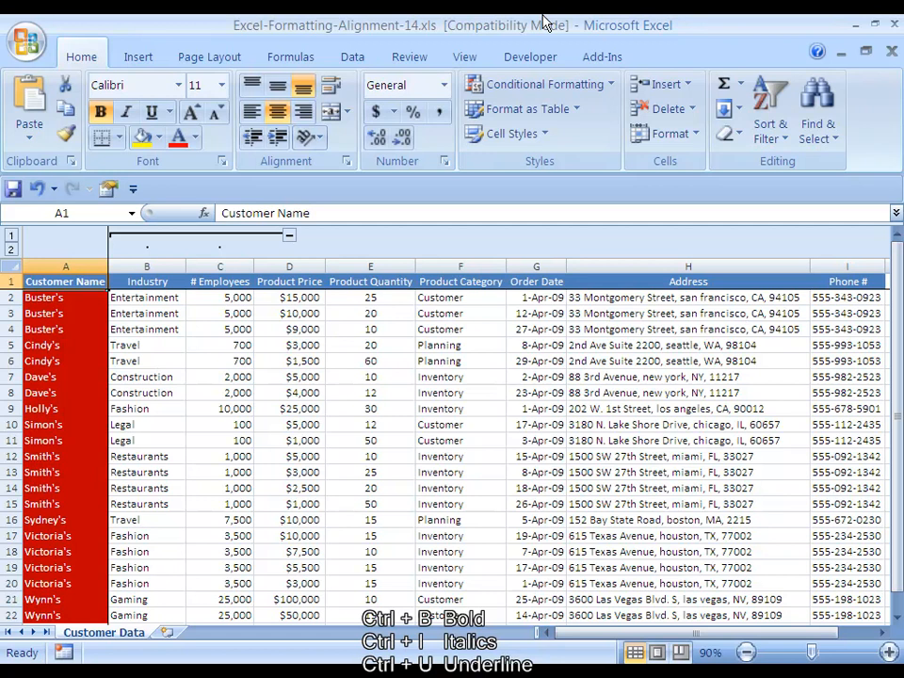
key(ctrl+b)
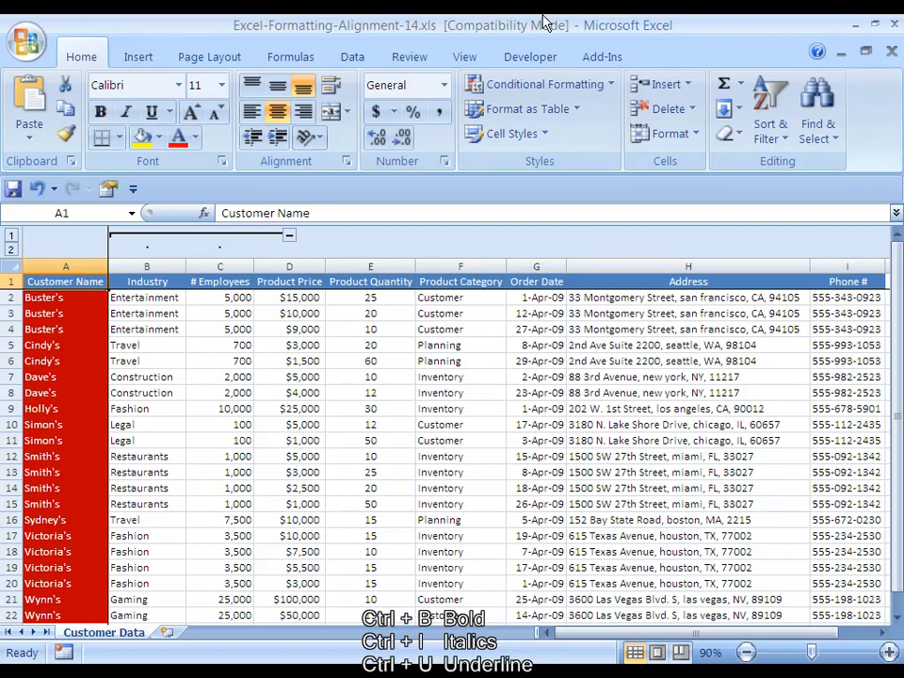
key(ctrl+u)
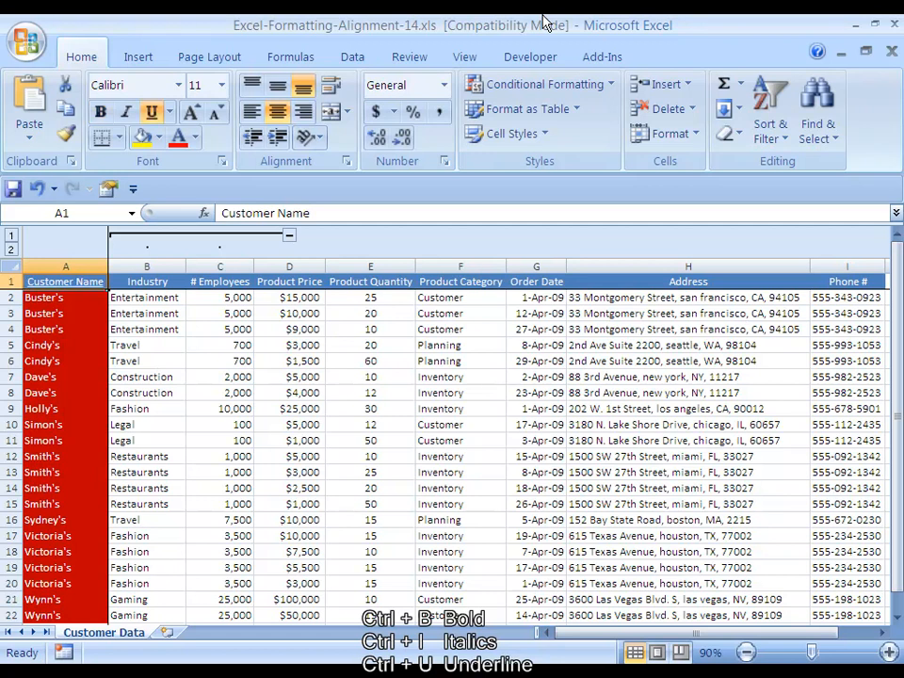
key(ctrl+u)
key(ctrl+i)
key(ctrl+i)
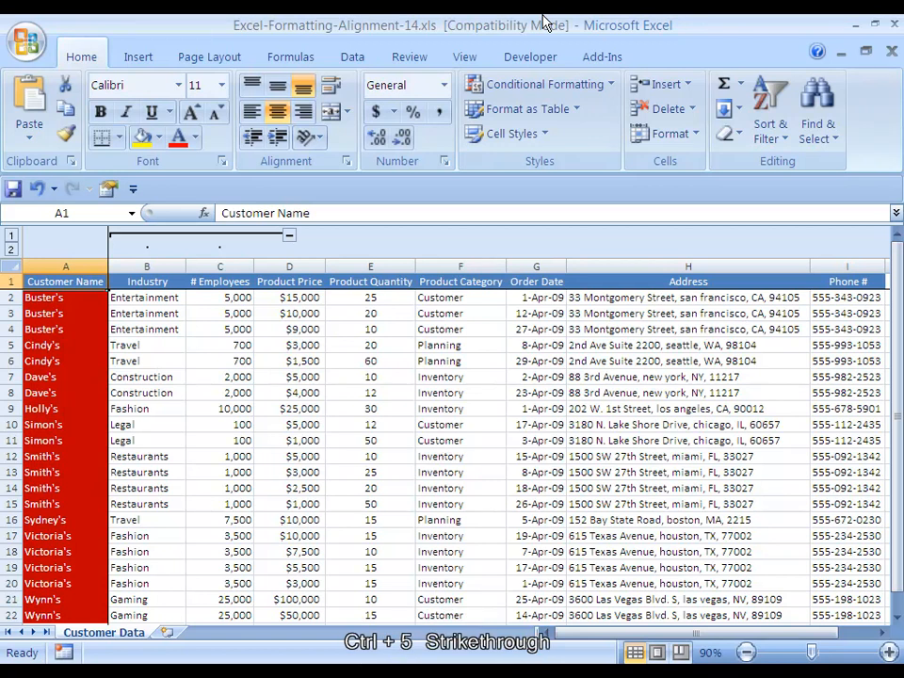
Turn strikethrough and bold on and off in turn for the Customer Name header in A1.
key(ctrl+5)
key(ctrl+5)
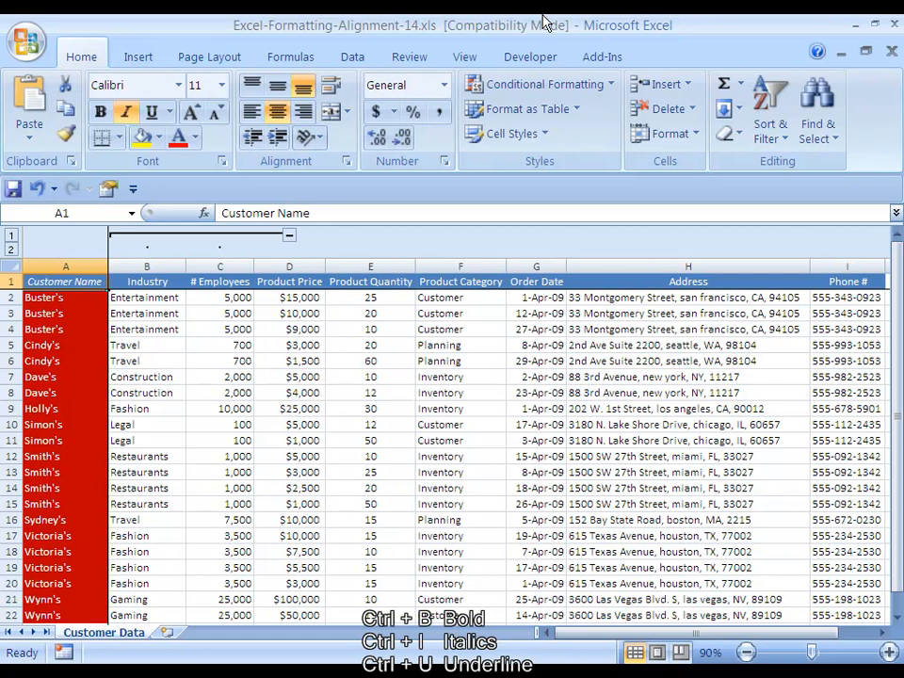
key(ctrl+b)
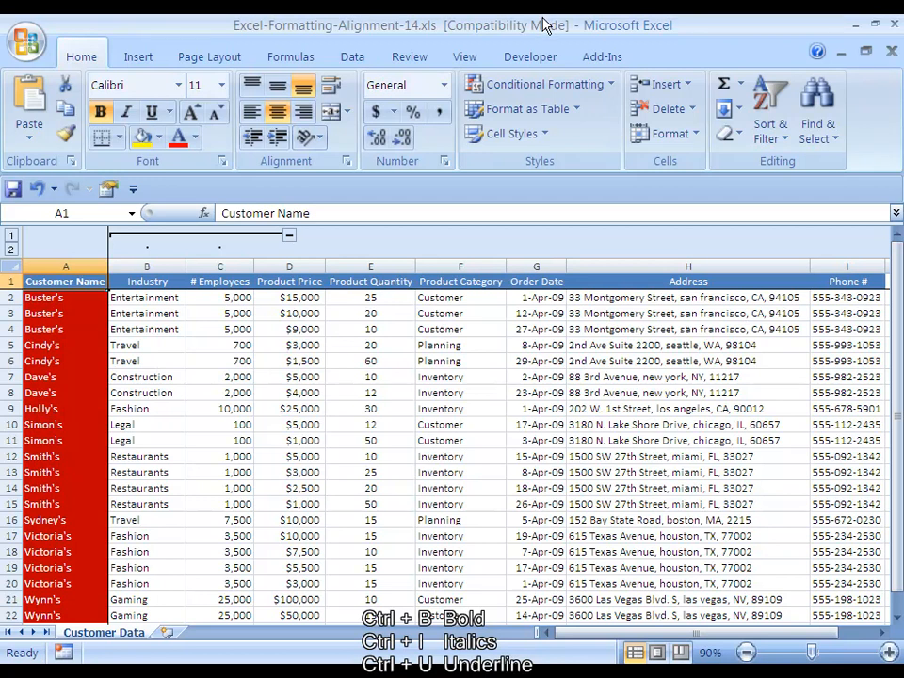
key(ctrl+b)
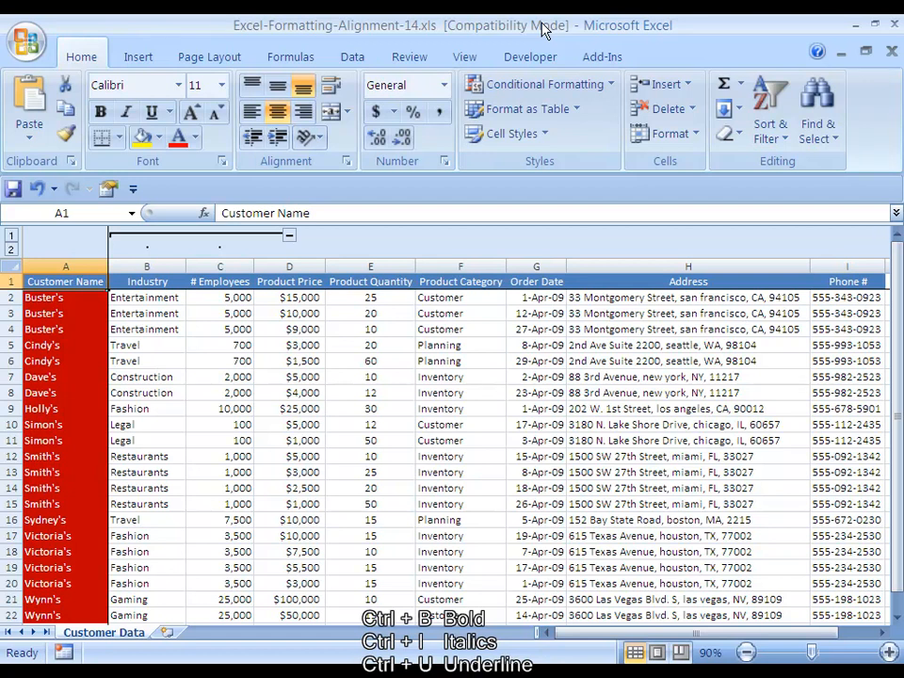
Copy only the formats of header cell A1 onto header cell B1 with Paste Special, and end copy mode.
key(ctrl+c)
key(Right)
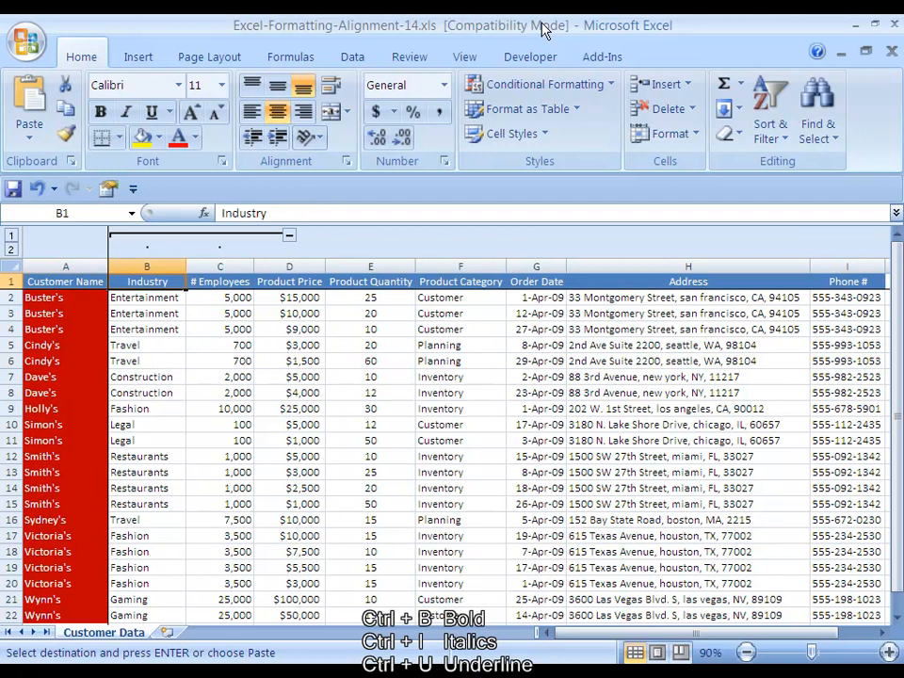
key(alt+e)
key(s)
key(t)
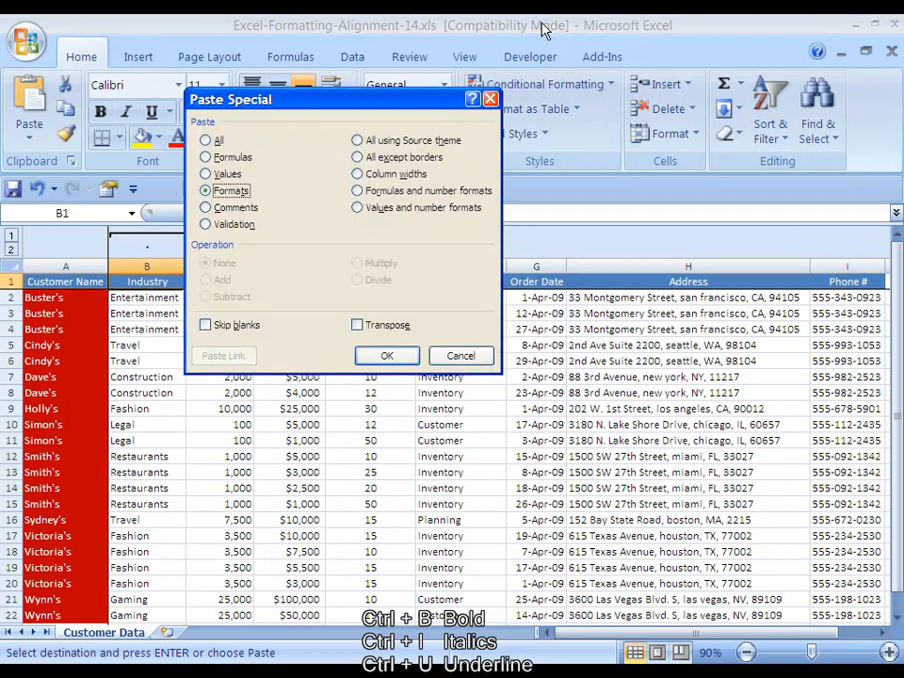
key(Return)
key(Left)
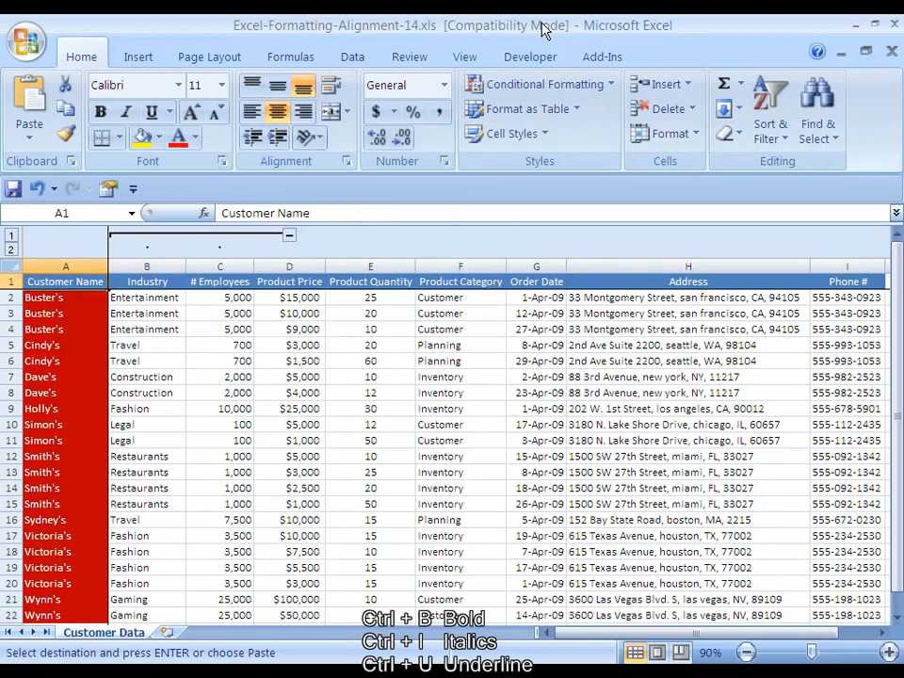
key(Escape)
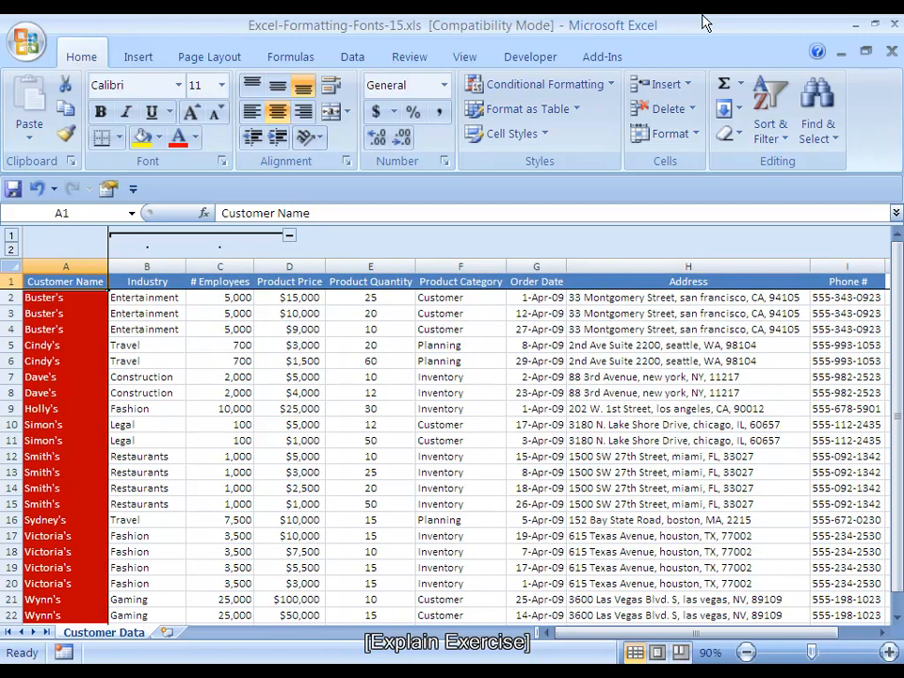
Make the header row A1:I1 bold and set its font size to 12.
key(ctrl+b)
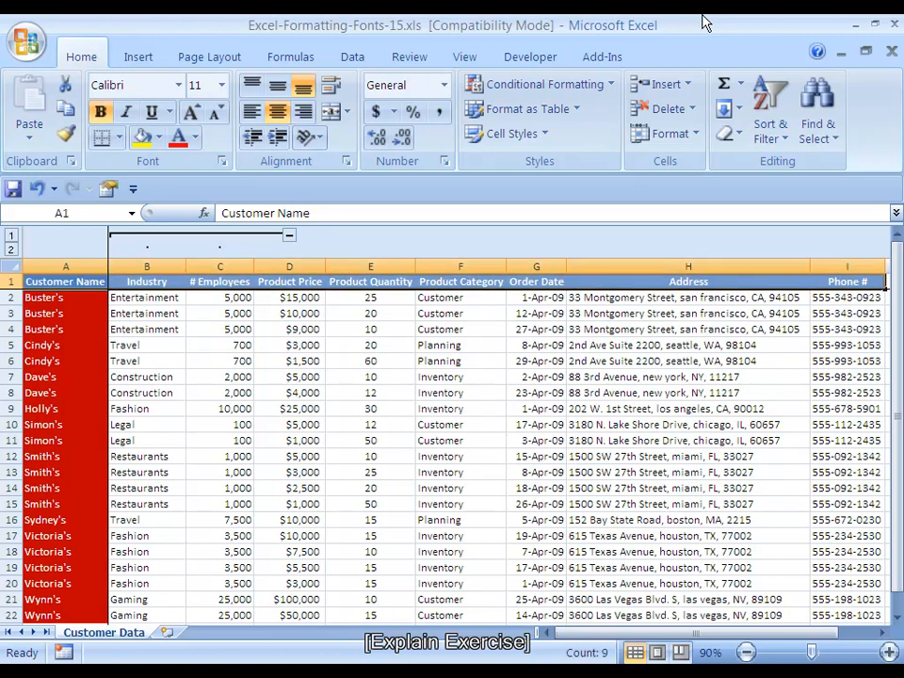
key(ctrl+shift+f)
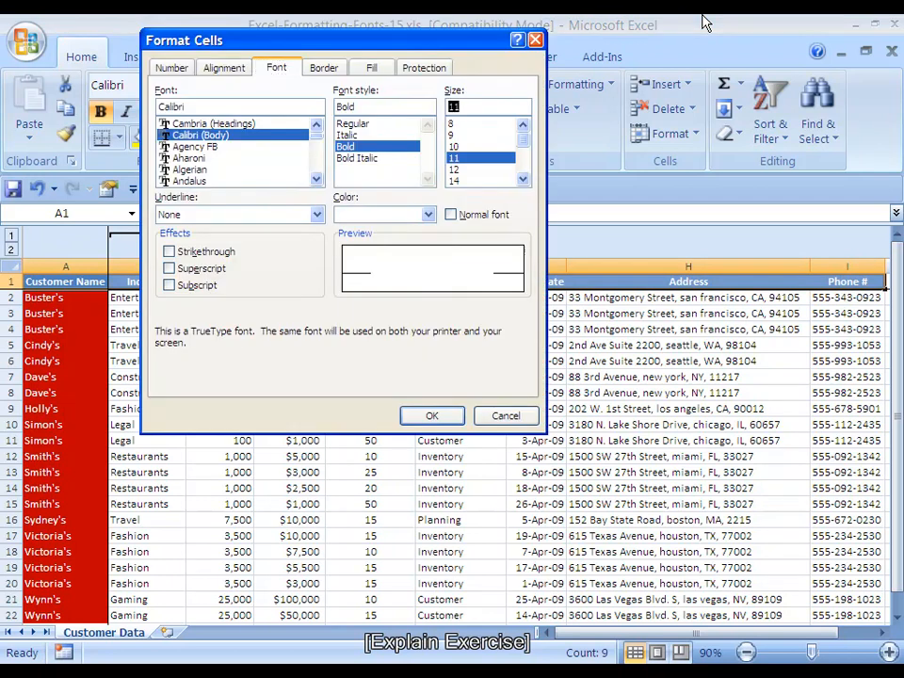
text(12)
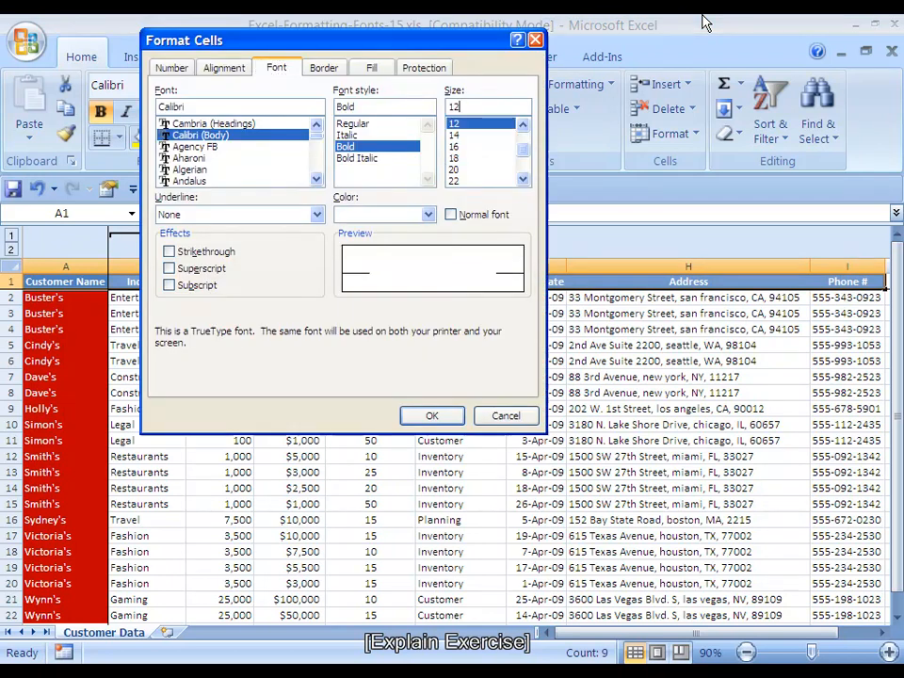
key(Return)
key(ctrl+z)
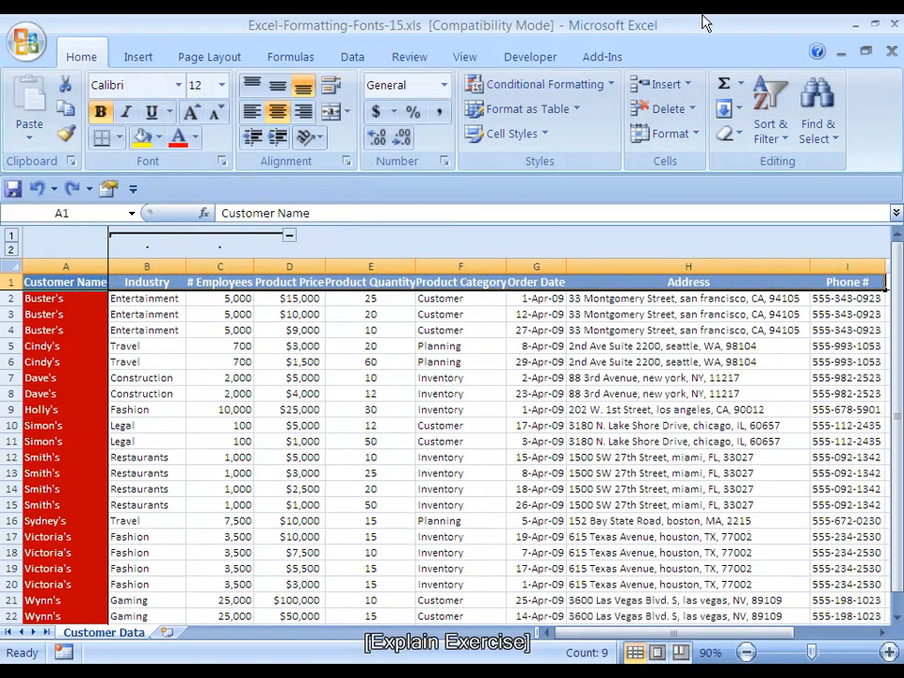
Select the whole customer data table and autofit its column widths.
key(ctrl+a)
key(alt+o)
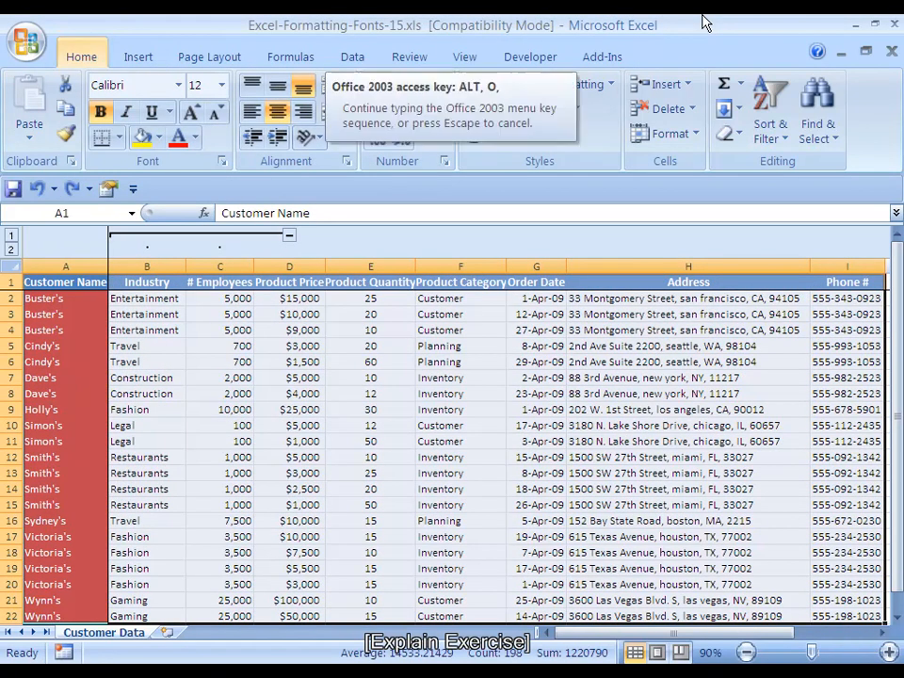
key(c)
key(a)
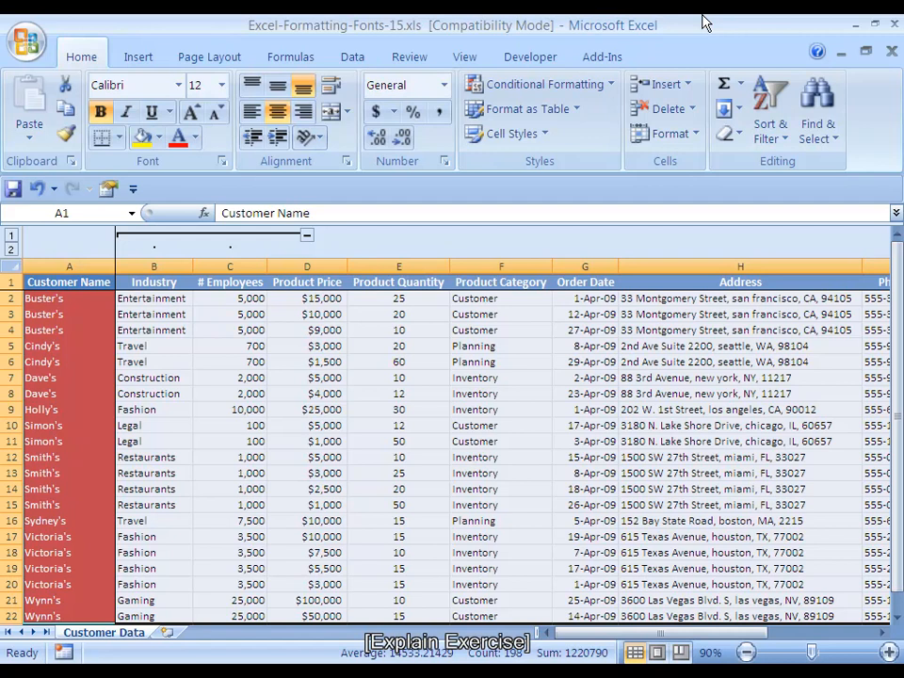
Set the sheet's zoom to Fit selection for the selected customer table.
key(alt+v)
key(z)
key(Up)
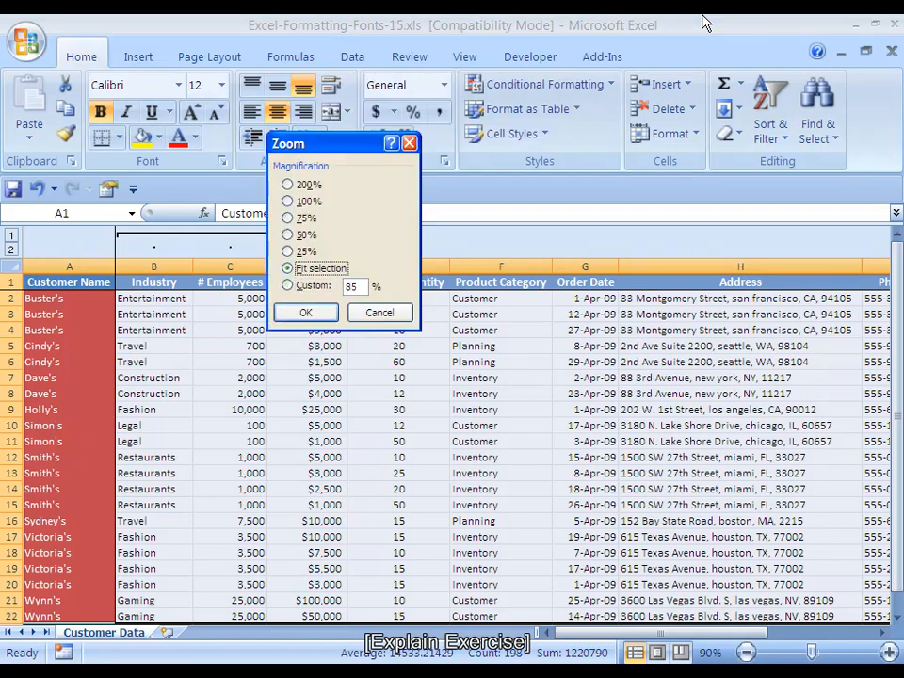
key(Return)
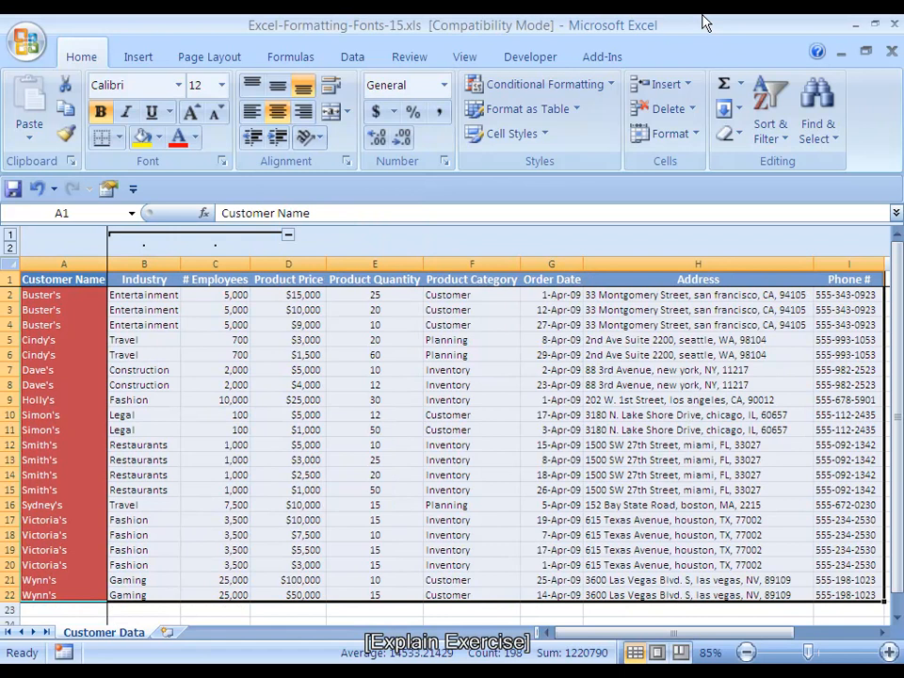
Italicize the Industry column entries in B2:B22, leaving out the header.
key(Right)
key(Down)
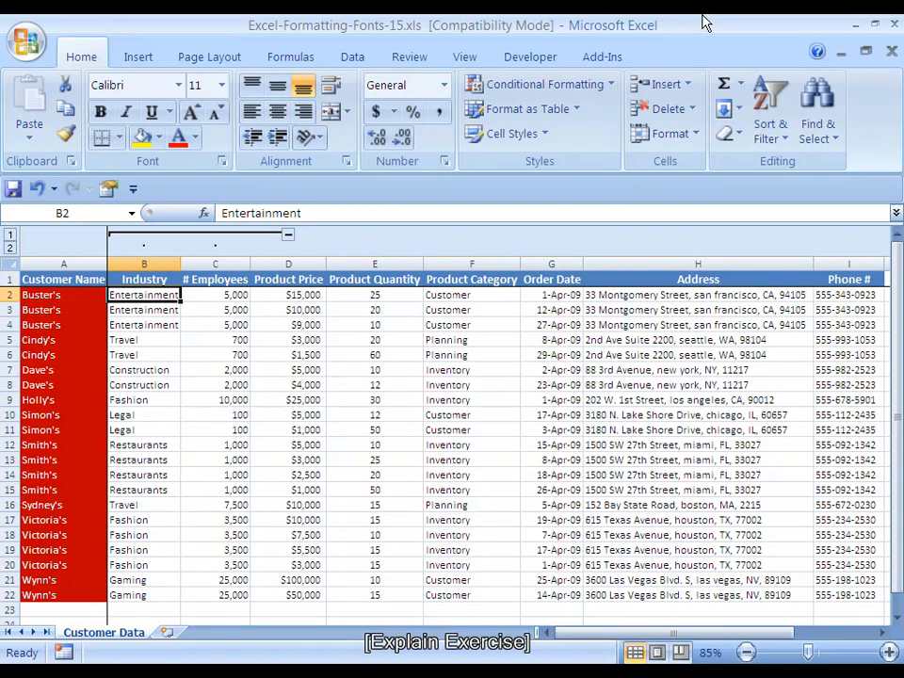
key(ctrl+shift+Down)
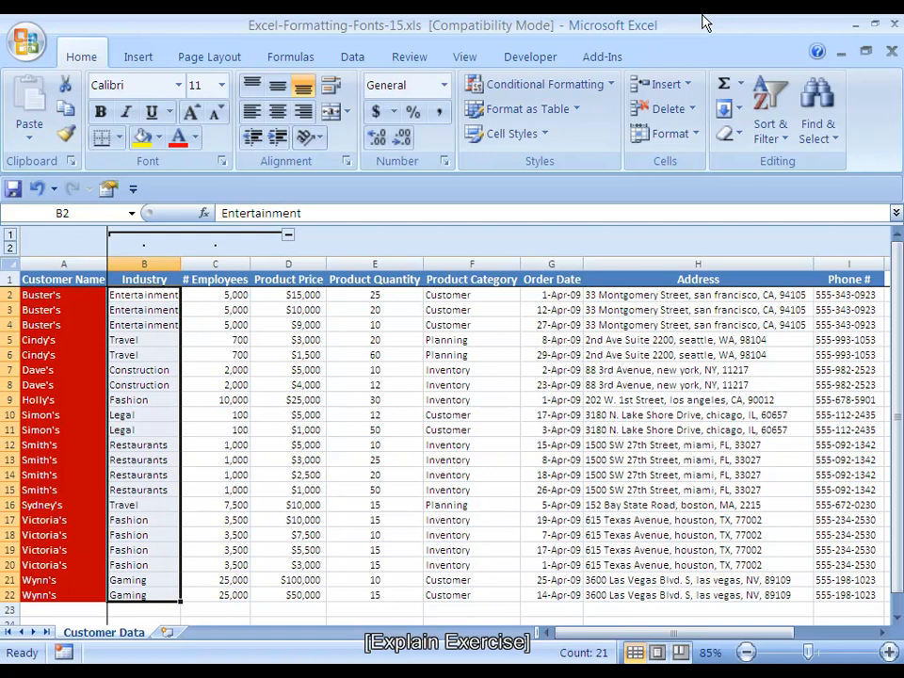
key(ctrl+i)
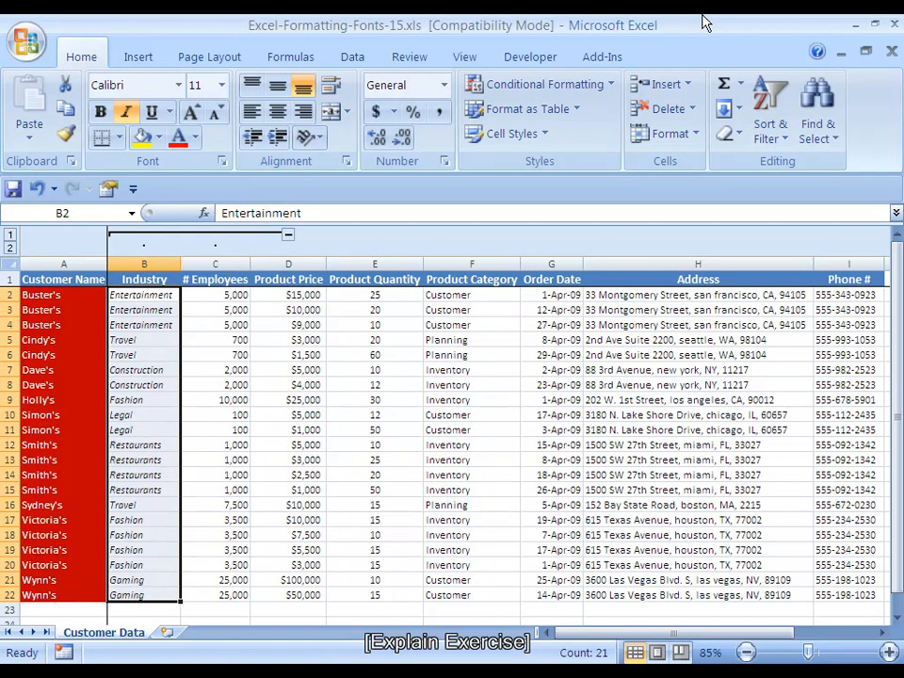
Undo the Industry italics, the zoom change, the column autofit, and the header row's font size and bold formatting.
key(Up)
key(Left)
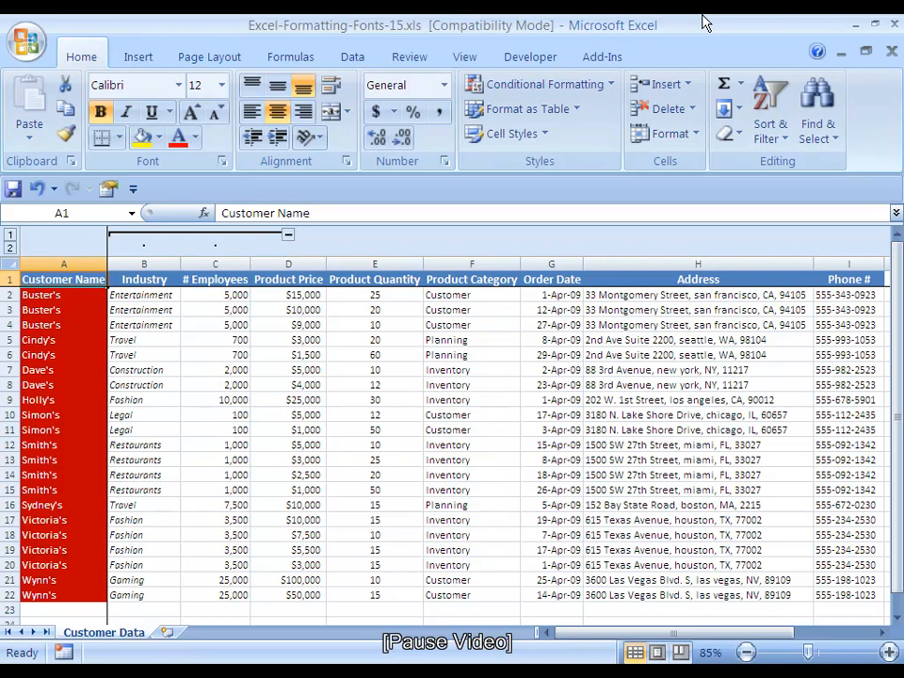
key(ctrl+z)
key(ctrl+z)
key(ctrl+z)
key(ctrl+z)
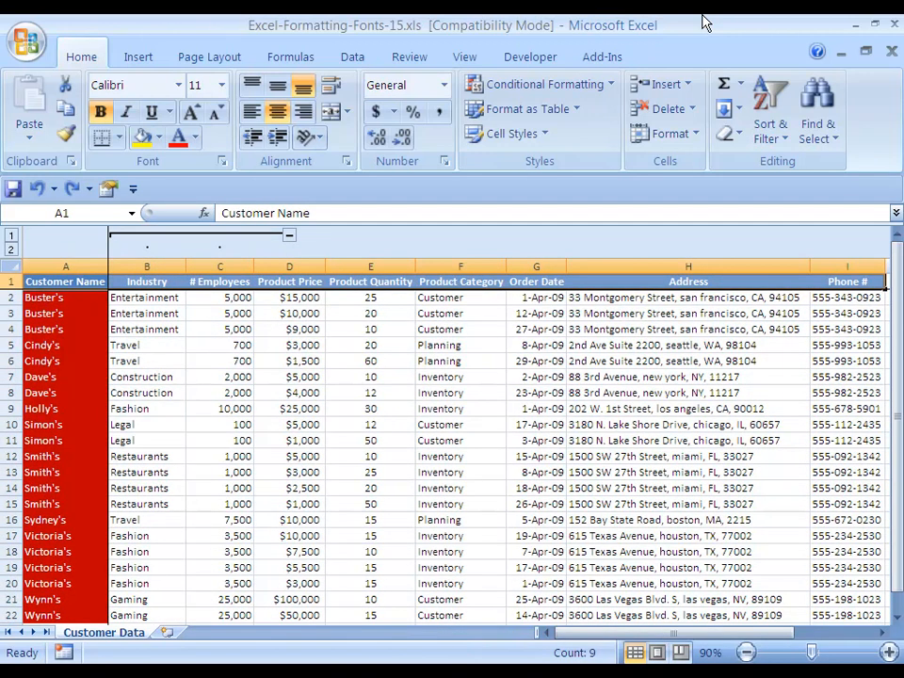
key(ctrl+z)
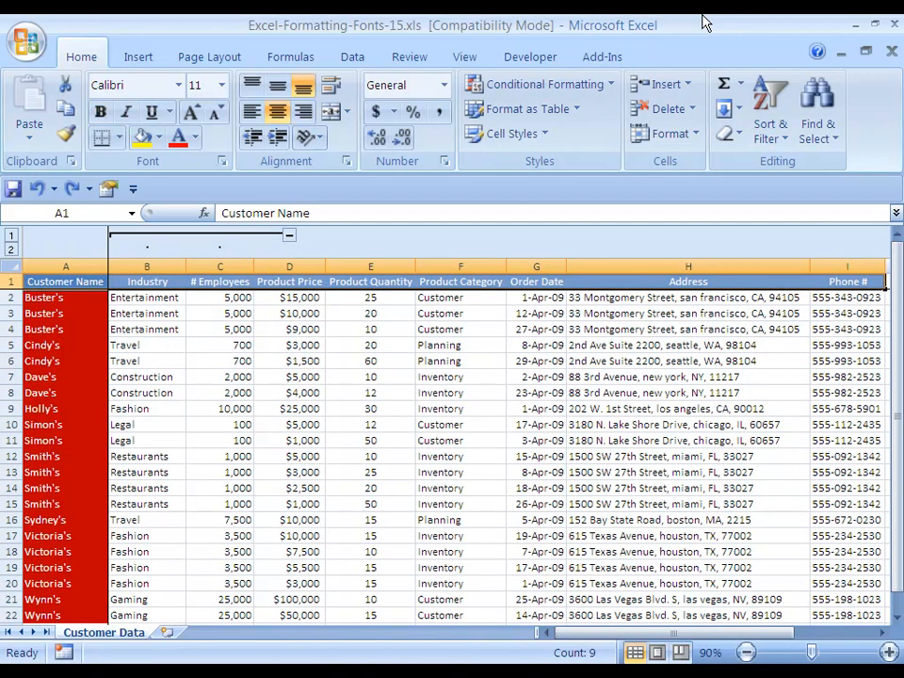
key(ctrl+b)
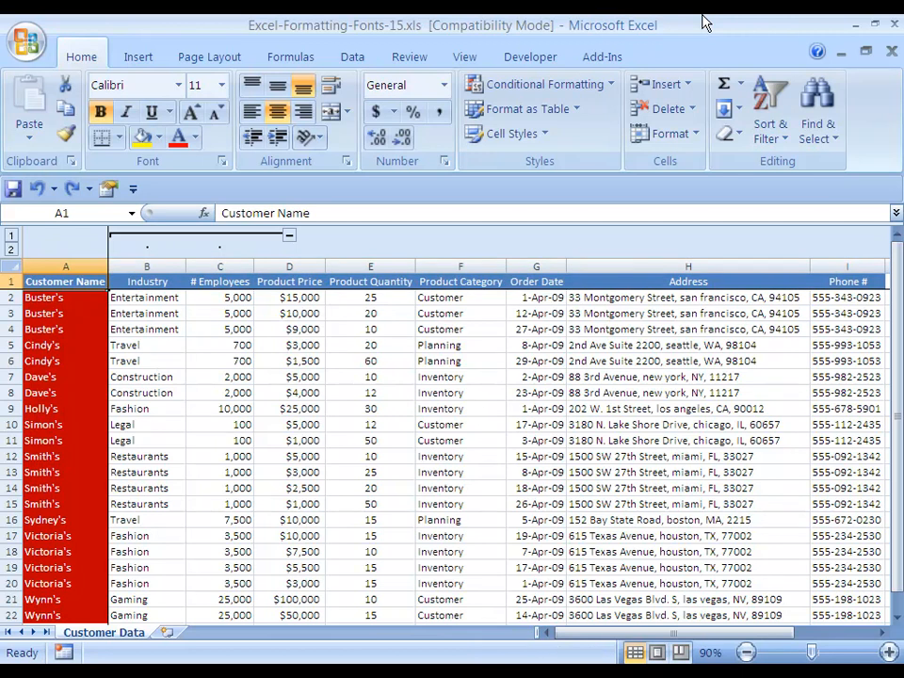
key(Down)
key(Up)
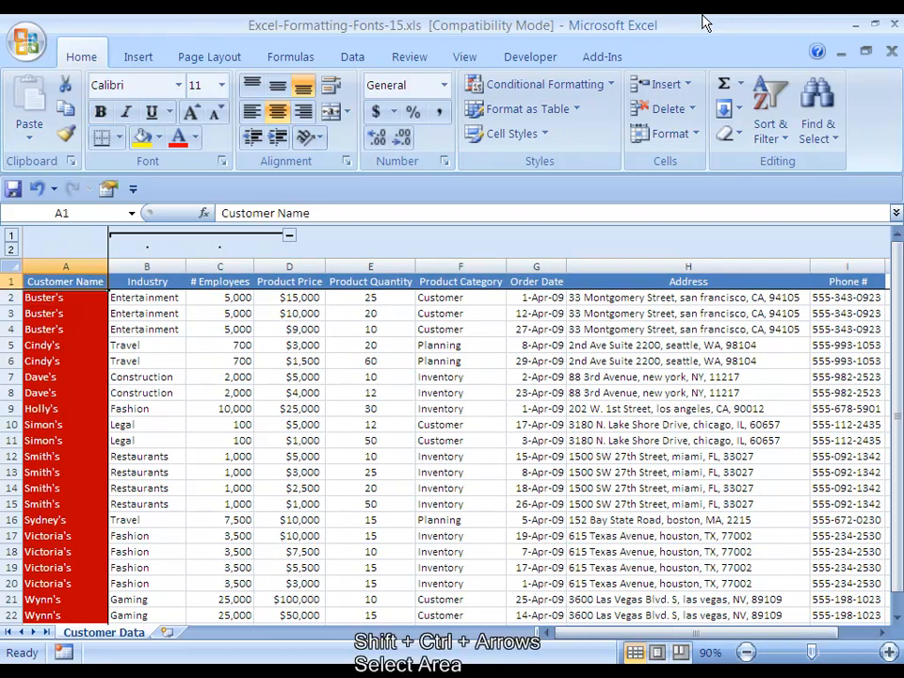
Select the header row A1:I1, make it bold and set its font size to 12.
key(ctrl+shift+Right)
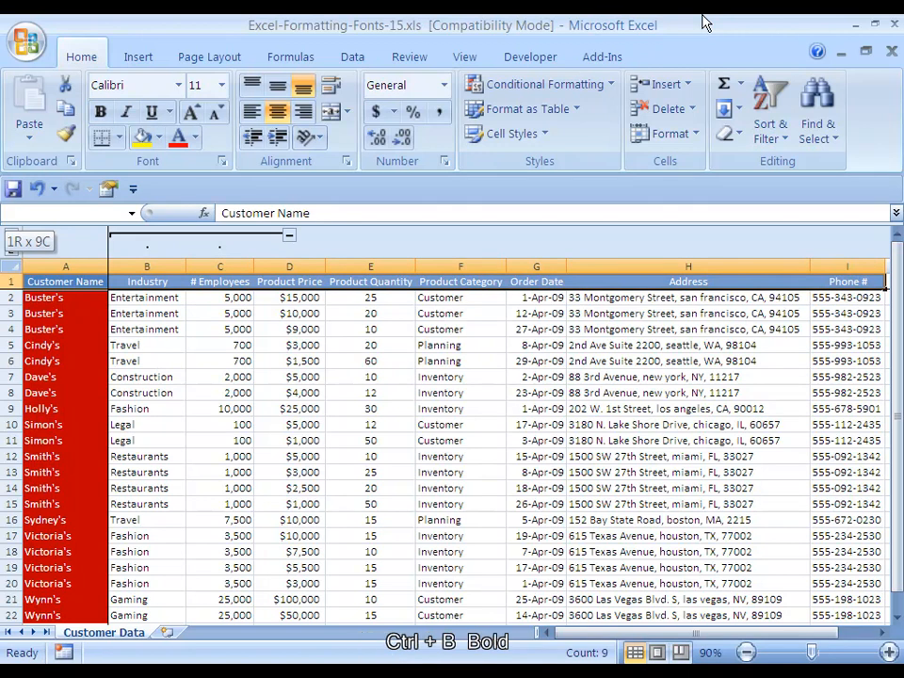
key(ctrl+b)
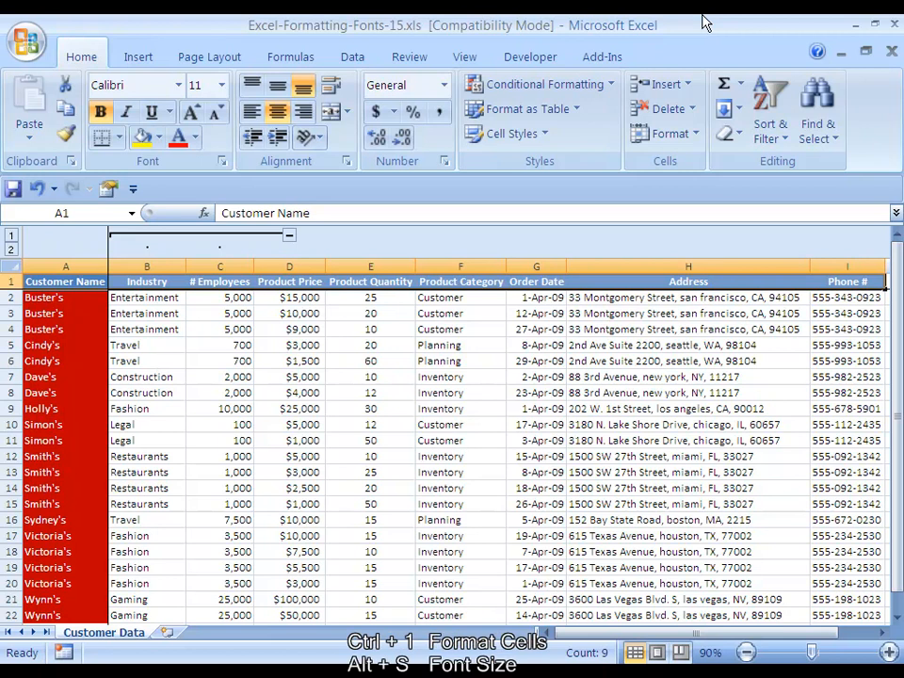
key(ctrl+1)
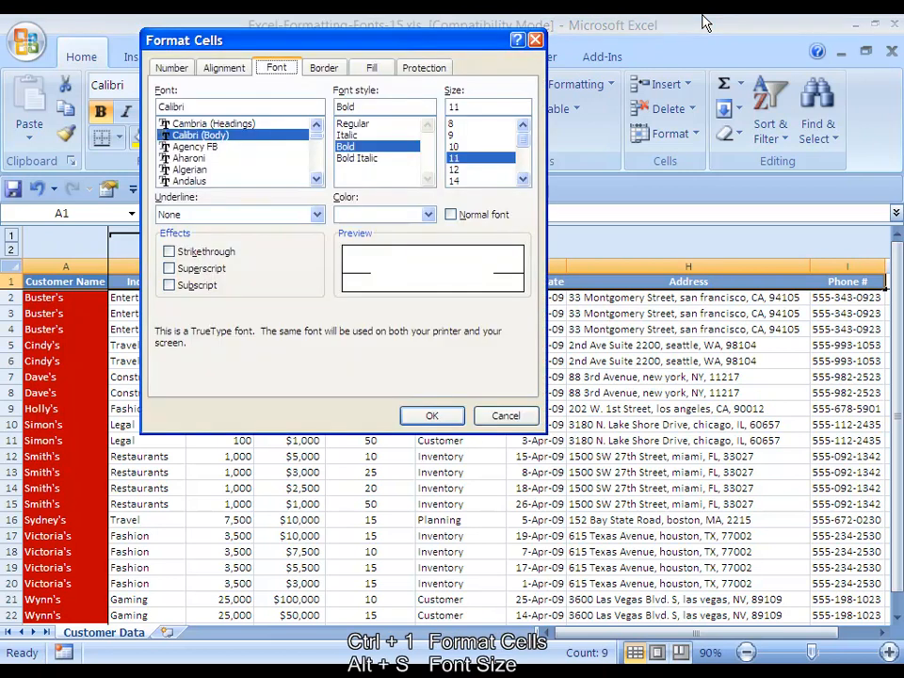
key(alt+s)
text(12)
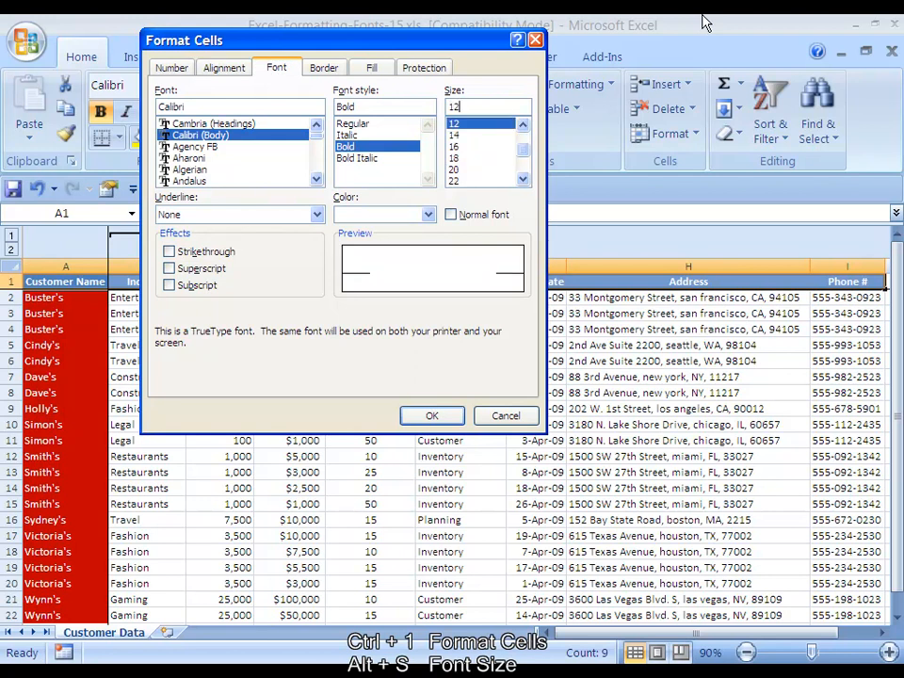
key(Return)
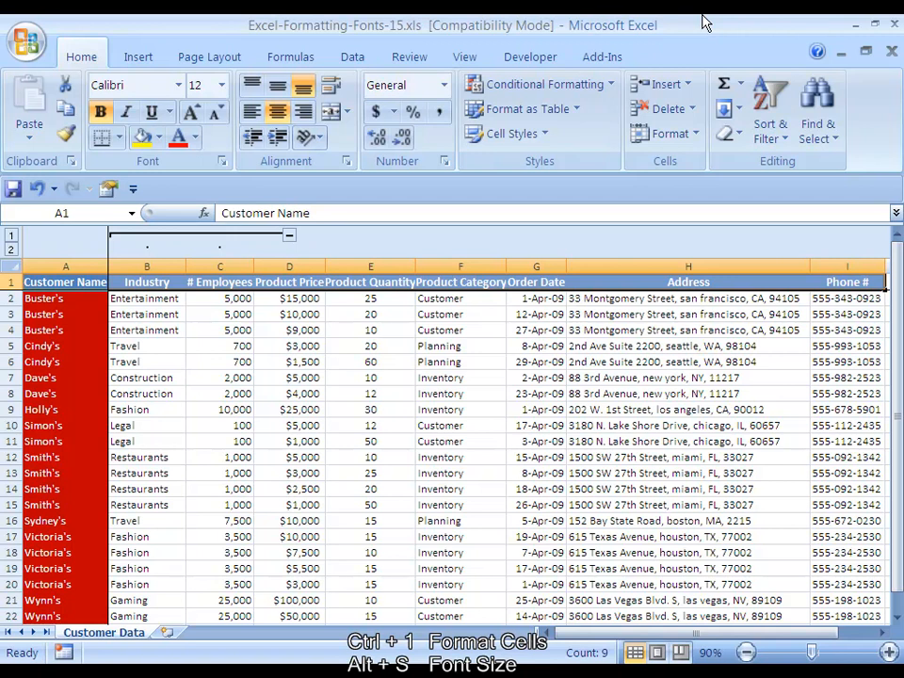
Try to autofit the column widths with only the header row selected, and undo the autofit.
key(alt+o)
key(c)
key(a)
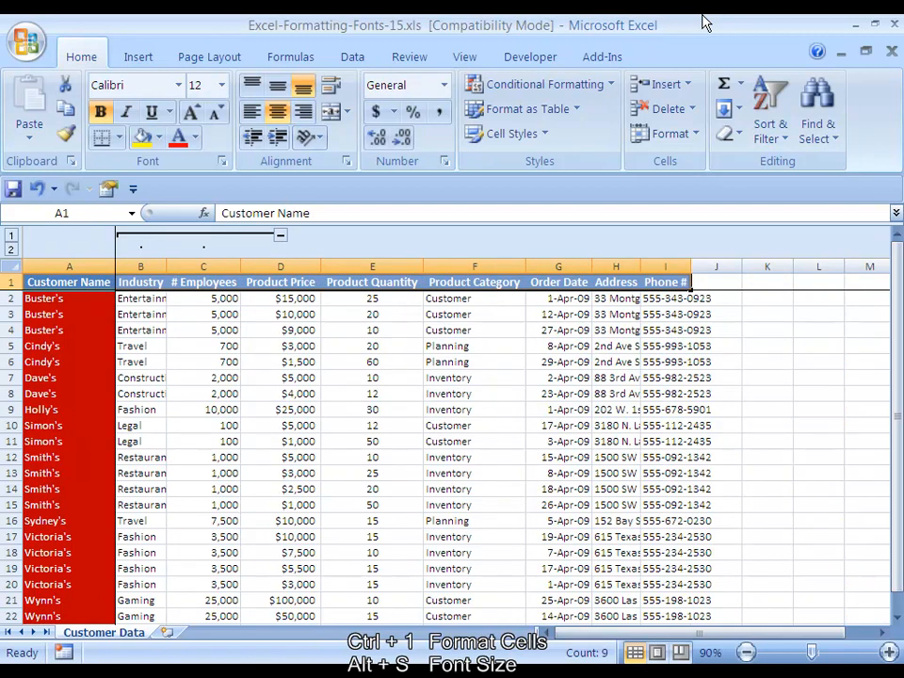
key(ctrl+z)
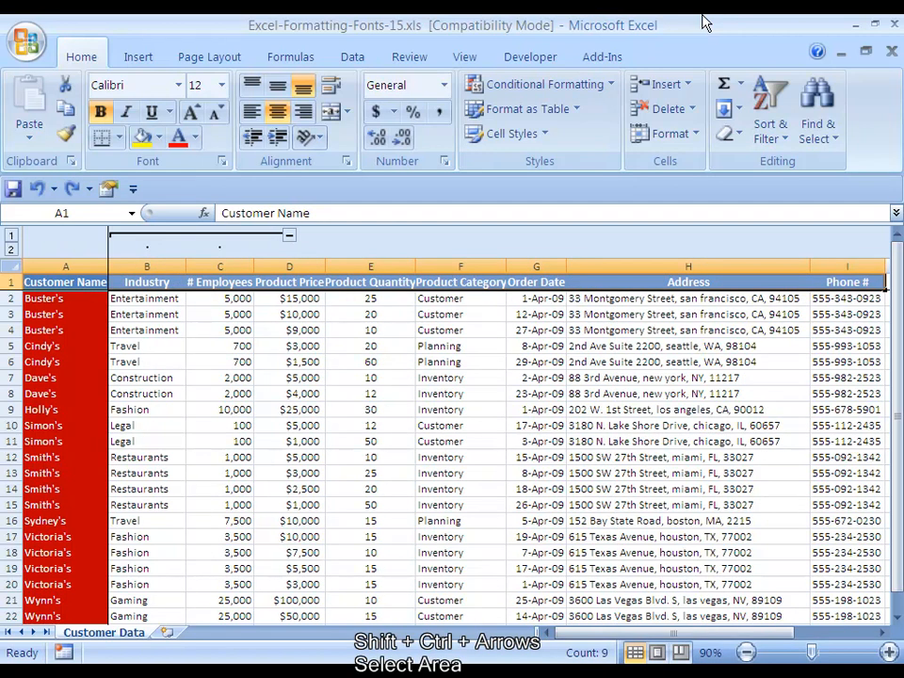
Extend the selection from the header row to the whole customer data table and autofit its column widths.
key(ctrl+shift+Down)
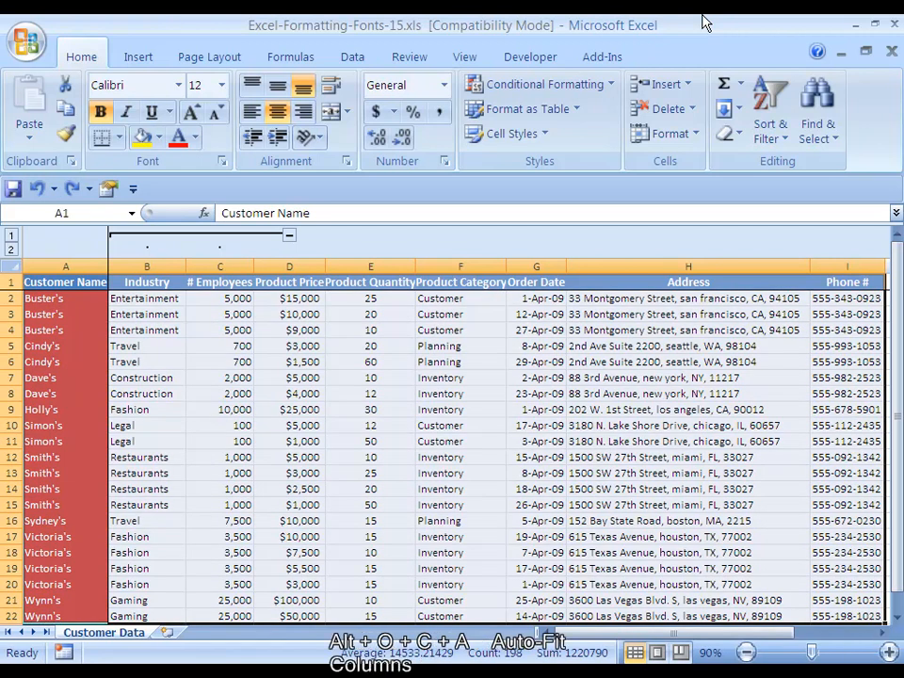
key(alt+o)
key(c)
key(a)
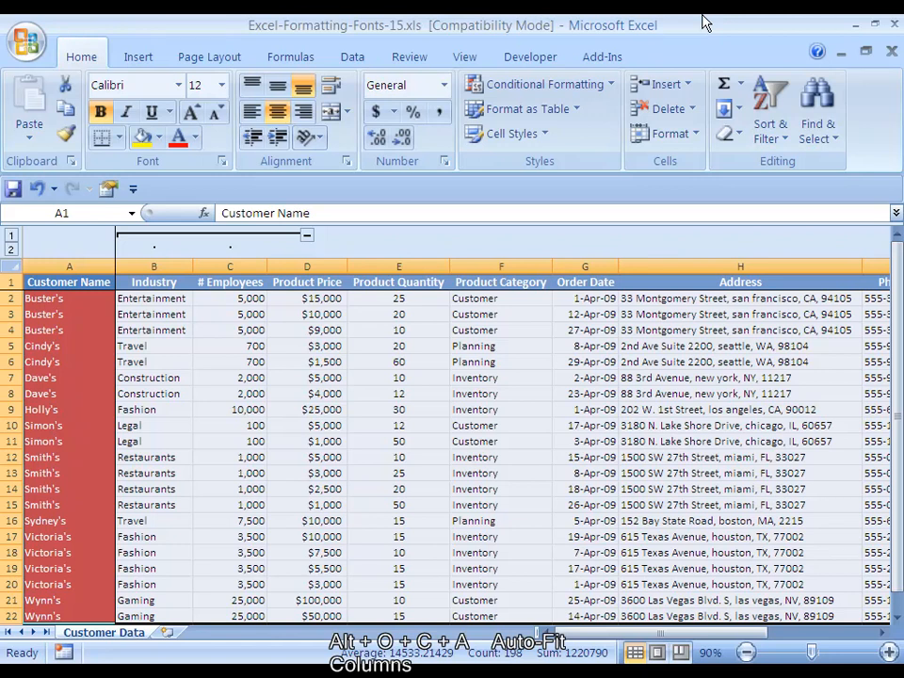
Set the sheet's zoom to Fit selection for the selected customer data table.
key(alt+v)
key(z)
key(alt+f)
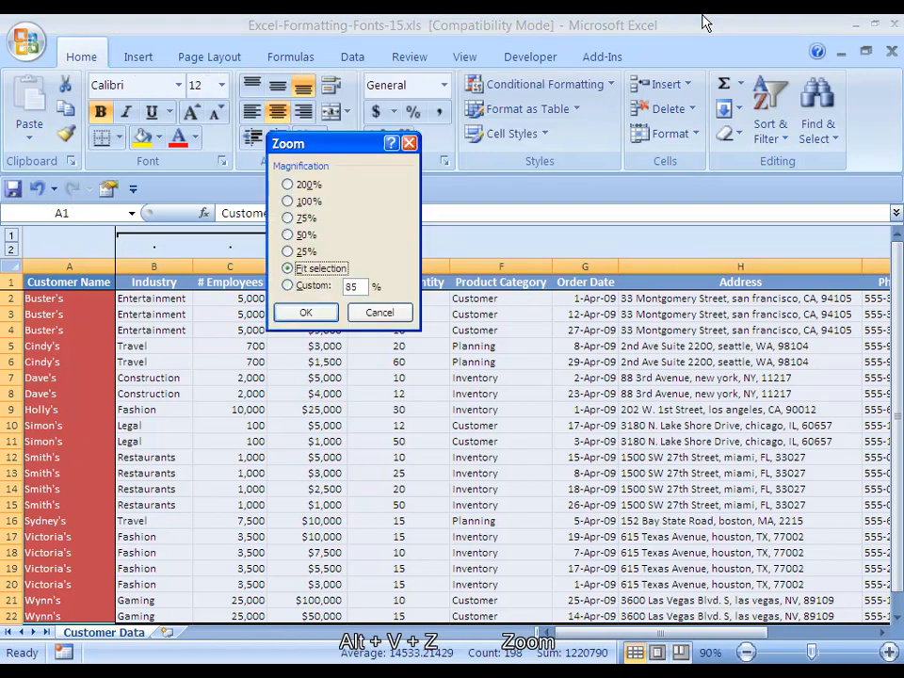
key(Return)
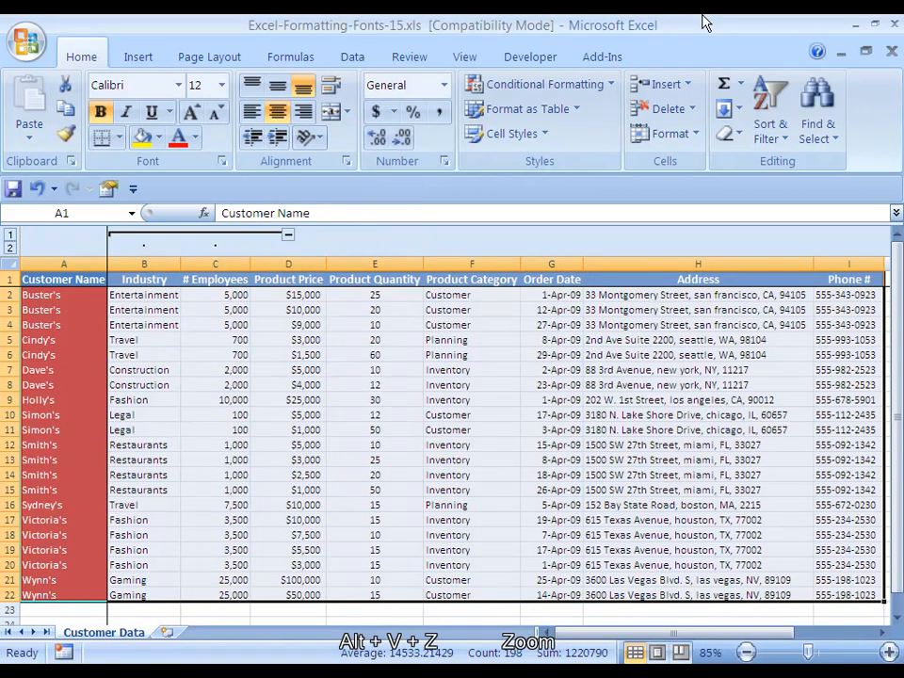
Italicize the Industry entries in B2:B22 without the header, and return to cell A1.
key(Right)
key(Down)
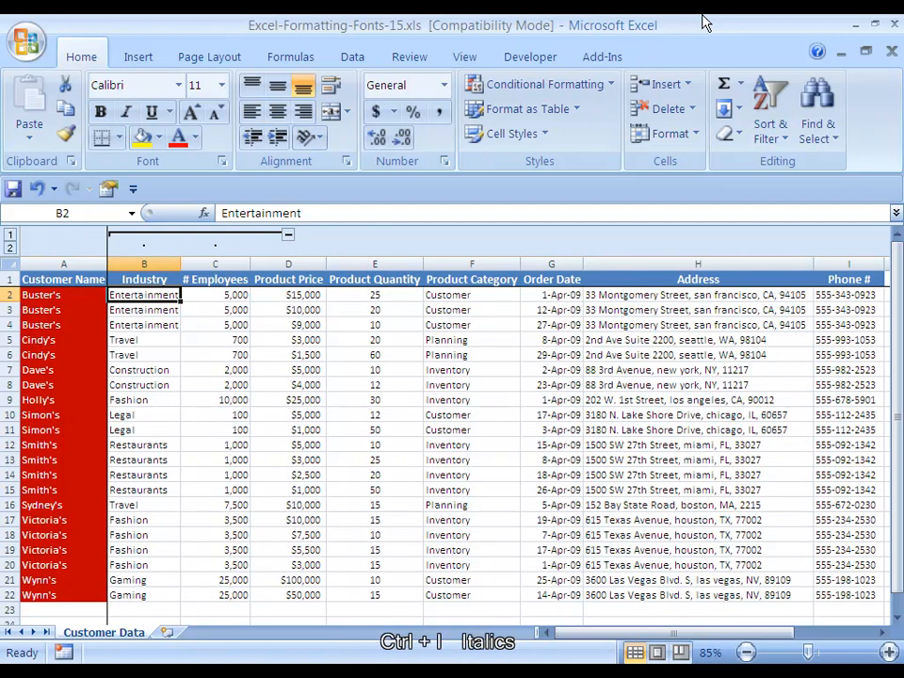
key(ctrl+shift+Down)
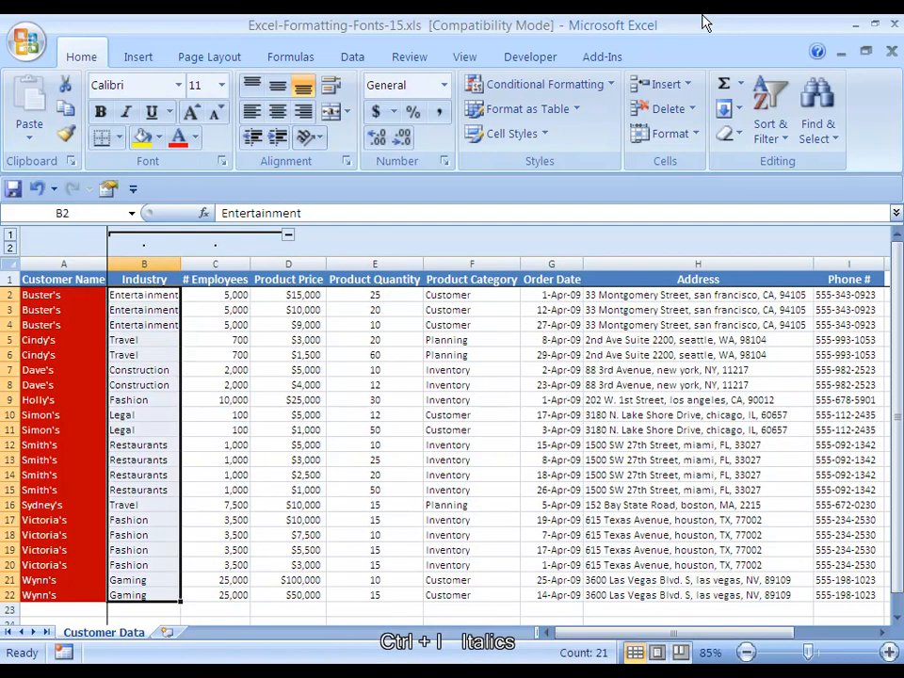
key(ctrl+i)
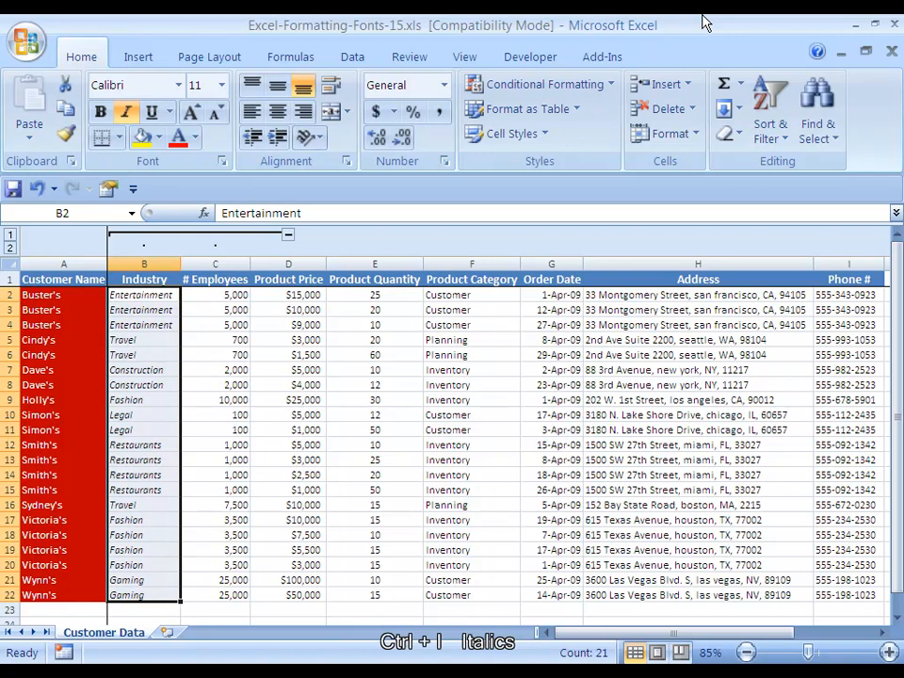
key(ctrl+Home)
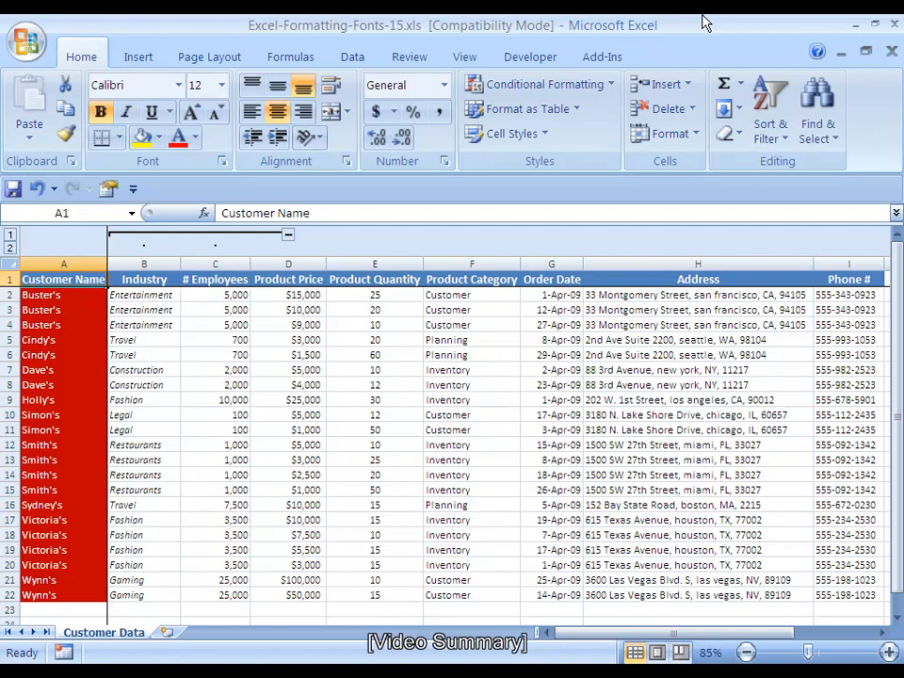